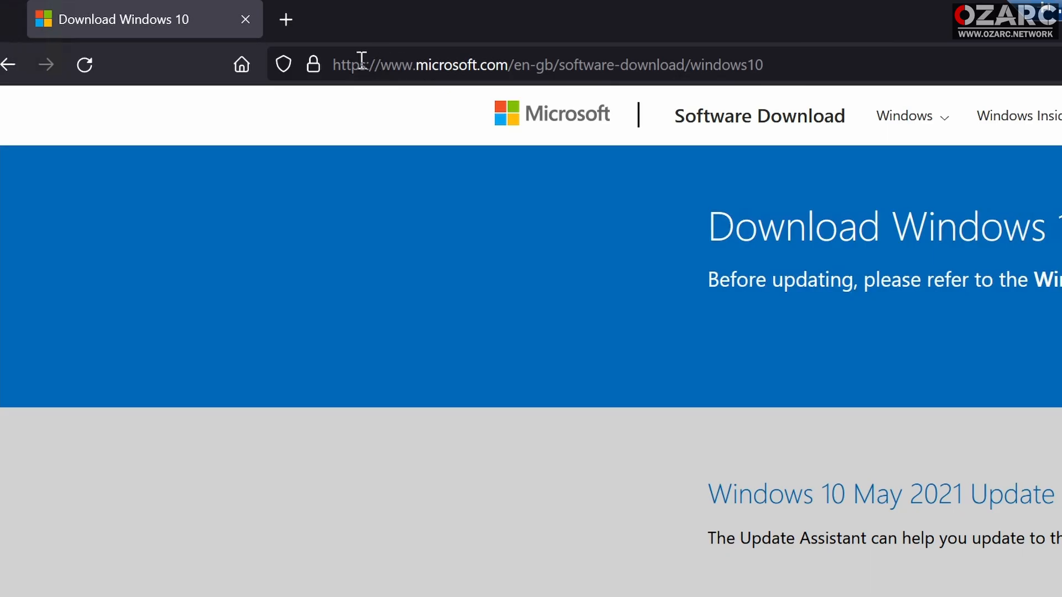
- Download the Windows 10 media creation tool from the Microsoft page and save MediaCreationTool21H1.exe
drag(116, 11, 188, 14)
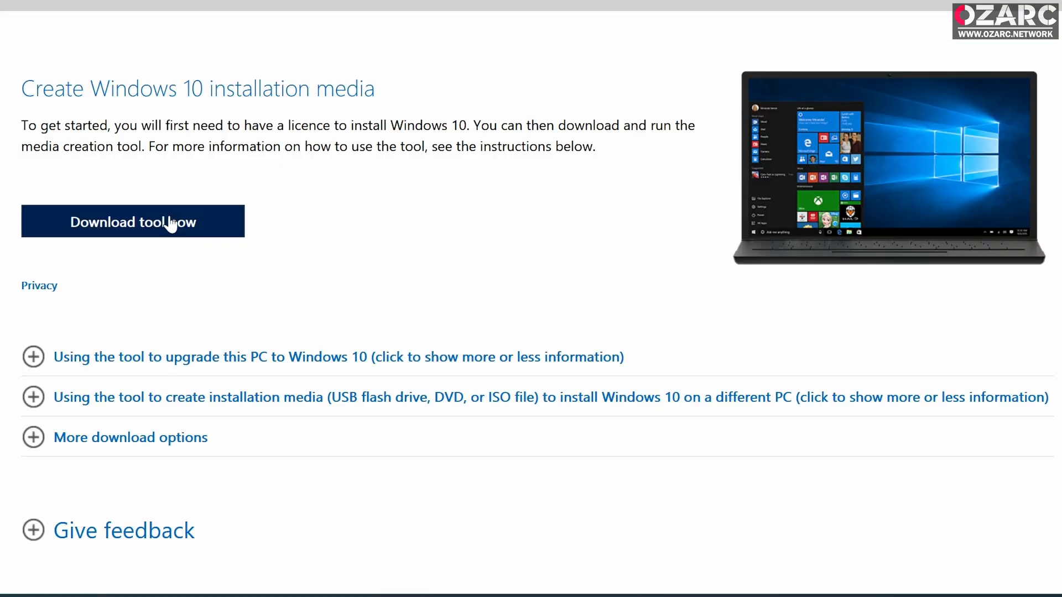
click(171, 223)
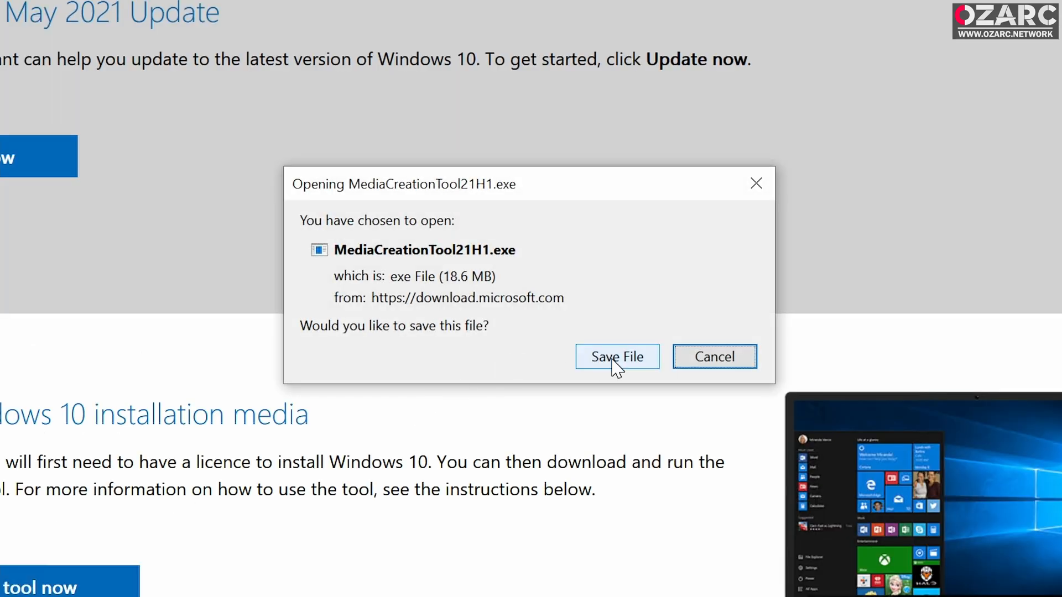
click(614, 362)
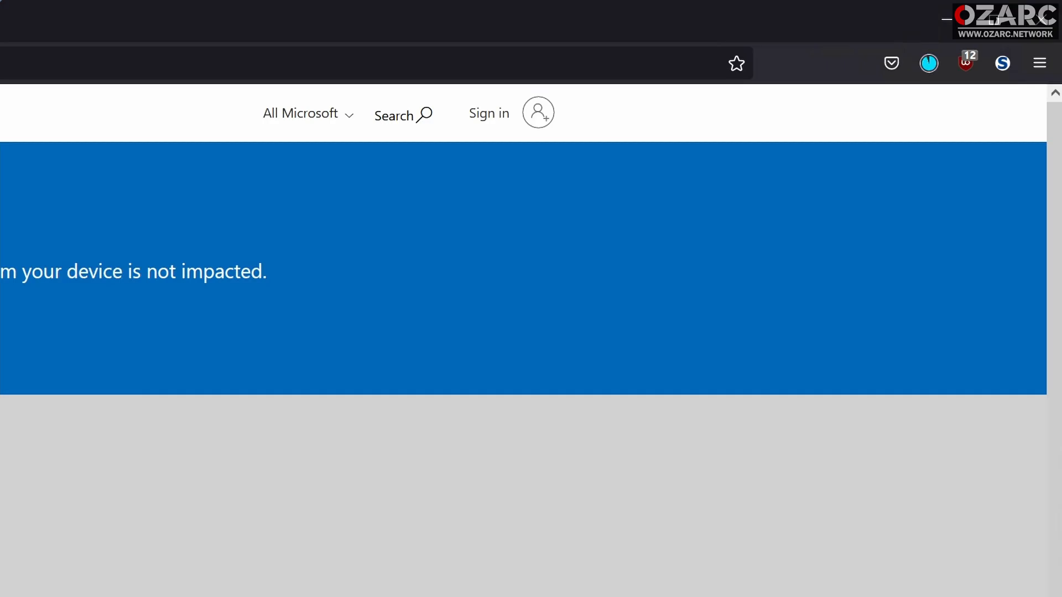
- Run the downloaded MediaCreationTool21H1.exe and allow it to make changes to the device
click(937, 56)
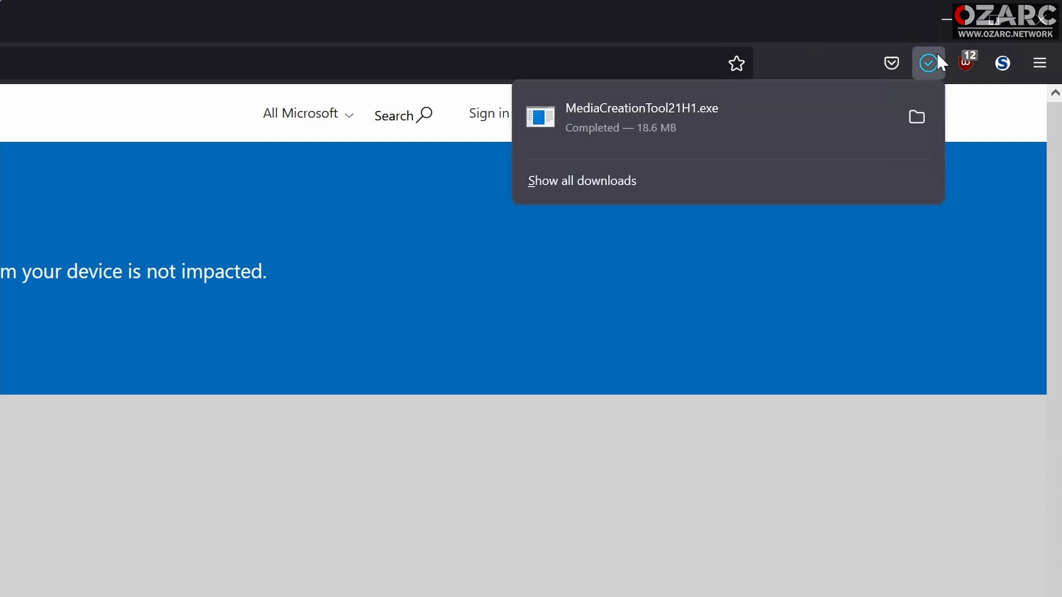
click(696, 114)
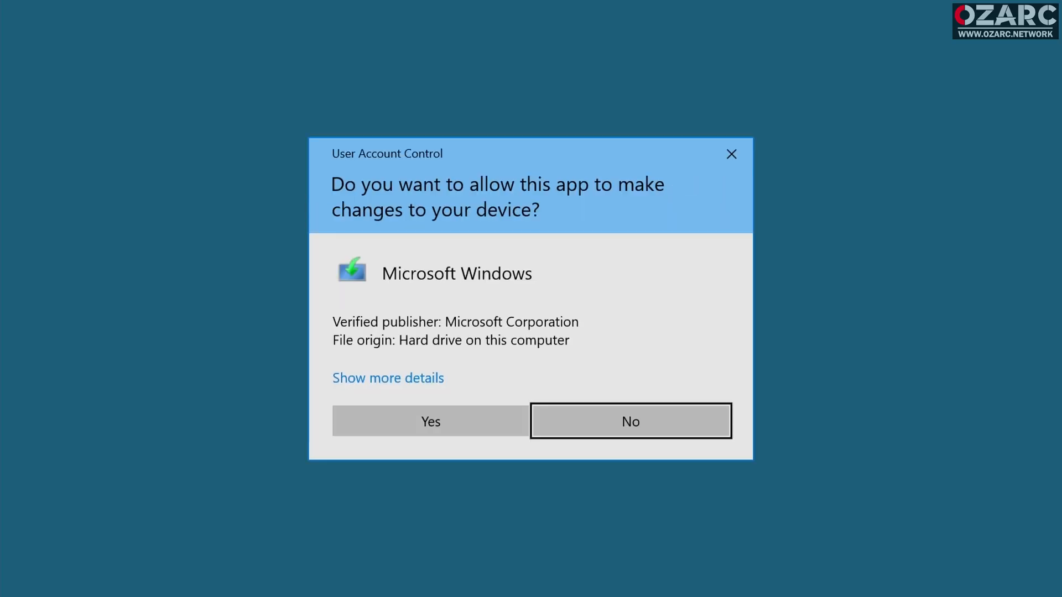
click(432, 434)
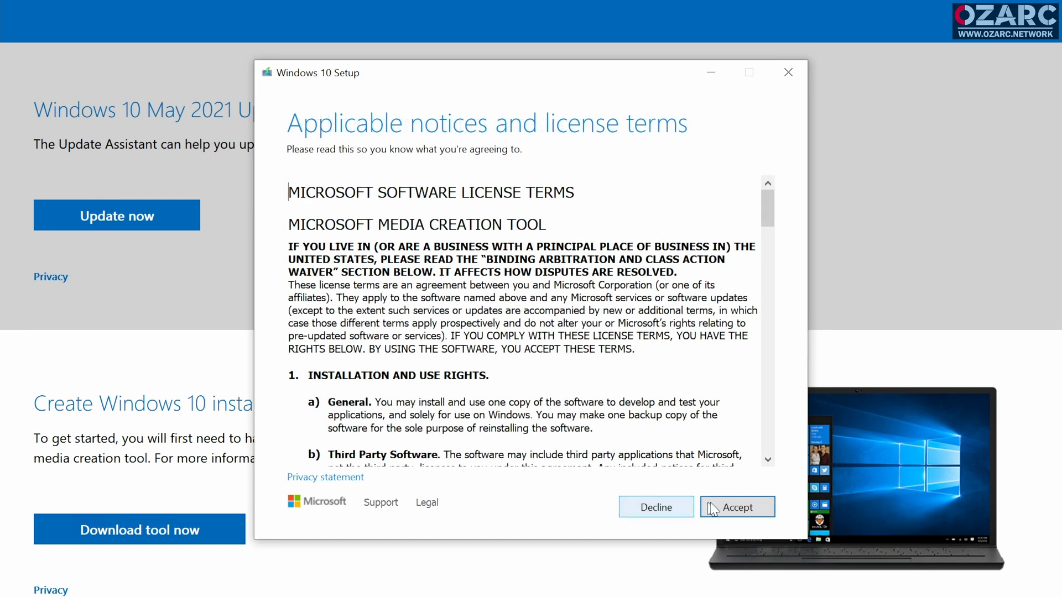
- Accept the licence terms and choose to create installation media (USB flash drive, DVD, or ISO file) for another PC
click(719, 508)
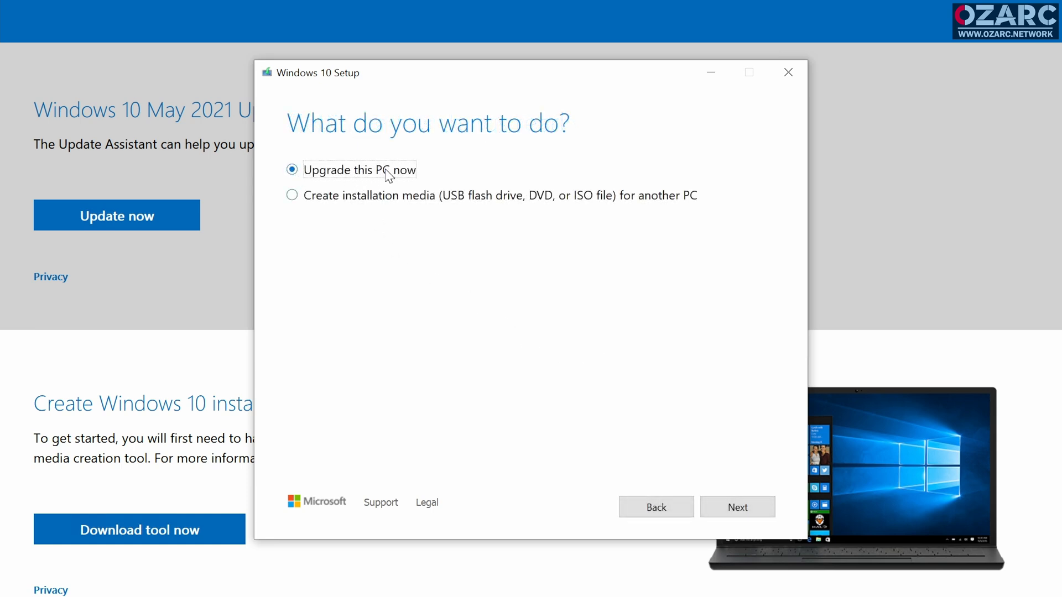
click(386, 198)
click(744, 510)
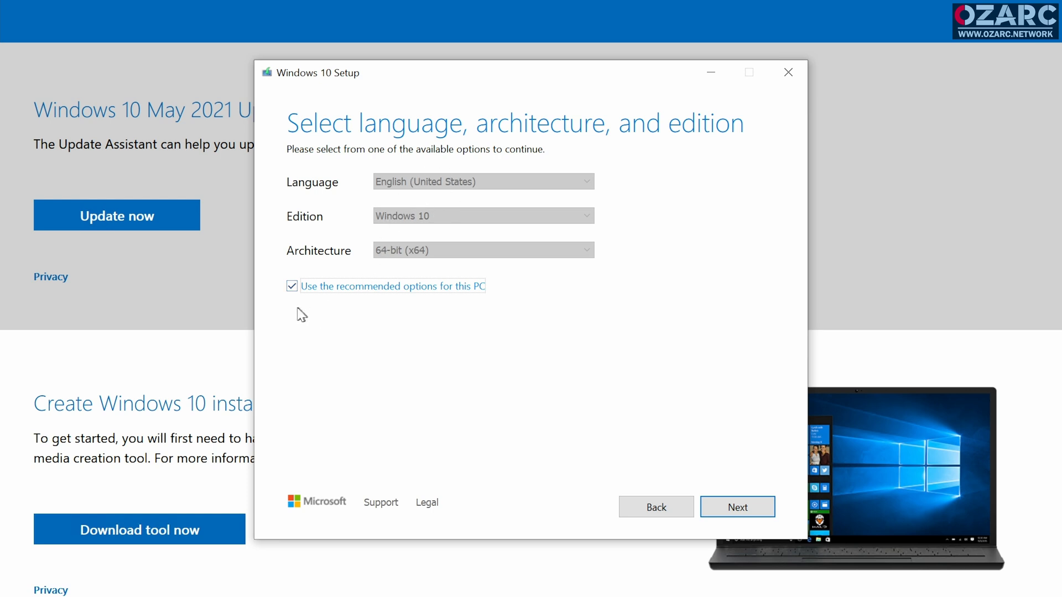
- Turn off the recommended options for this PC and look through the architecture and edition choices
click(292, 286)
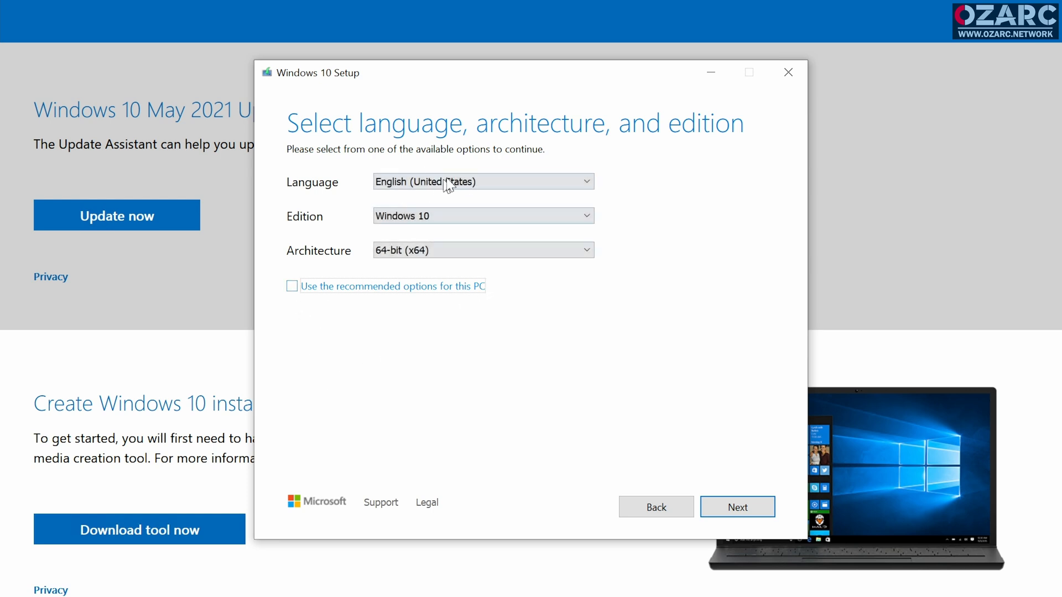
click(419, 252)
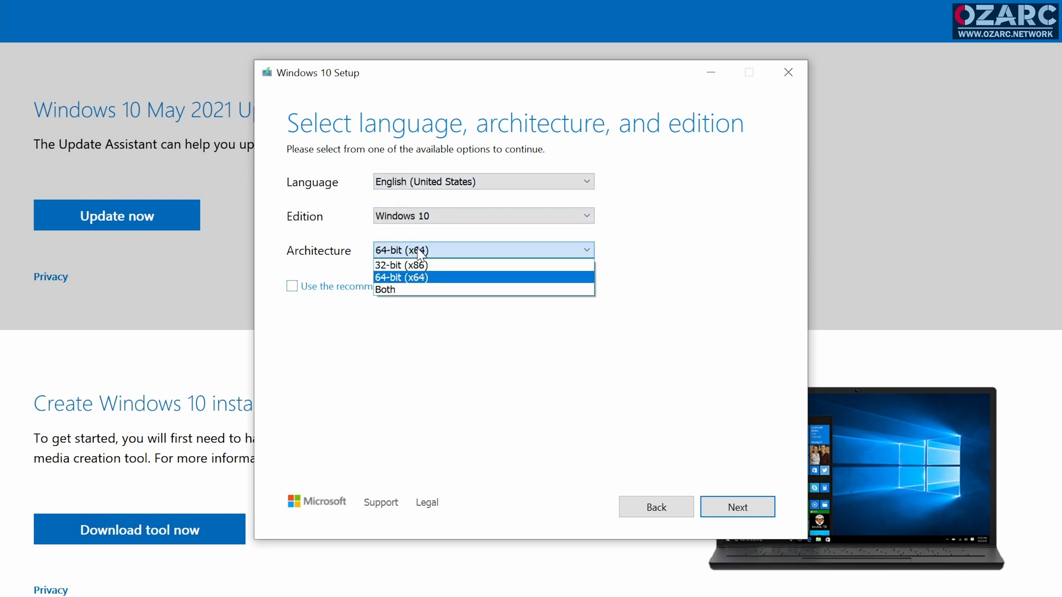
click(421, 222)
click(420, 214)
click(420, 214)
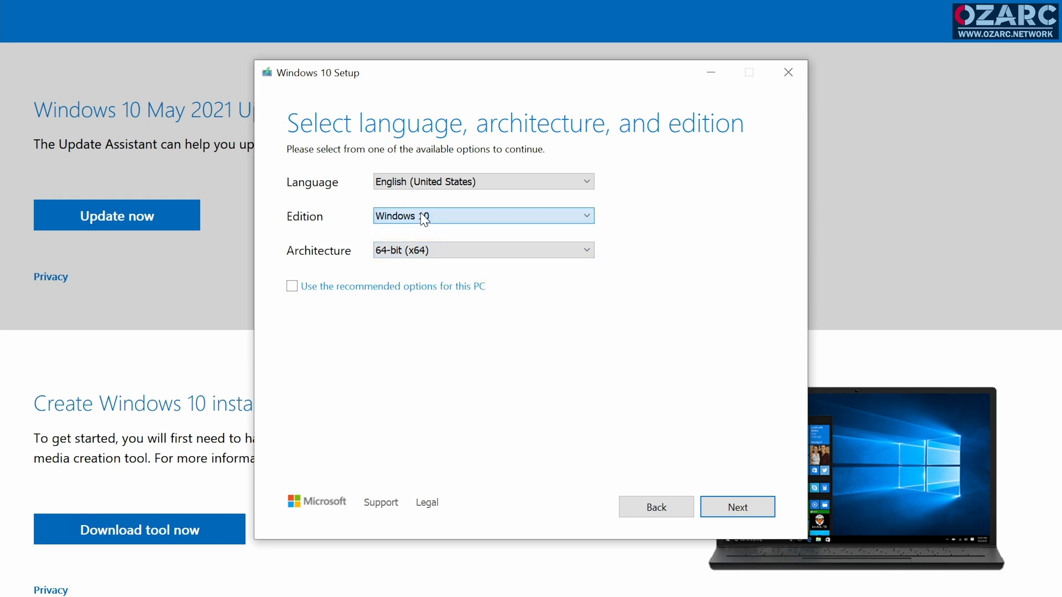
- Try Both as the architecture, set it back to 64-bit (x64), and continue to the media choice
click(432, 256)
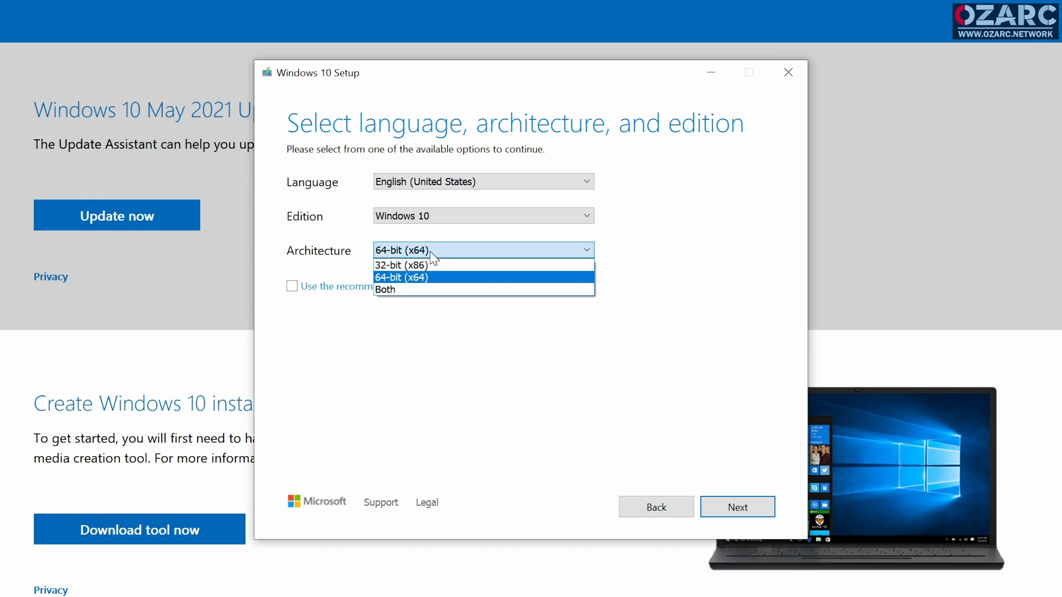
click(408, 289)
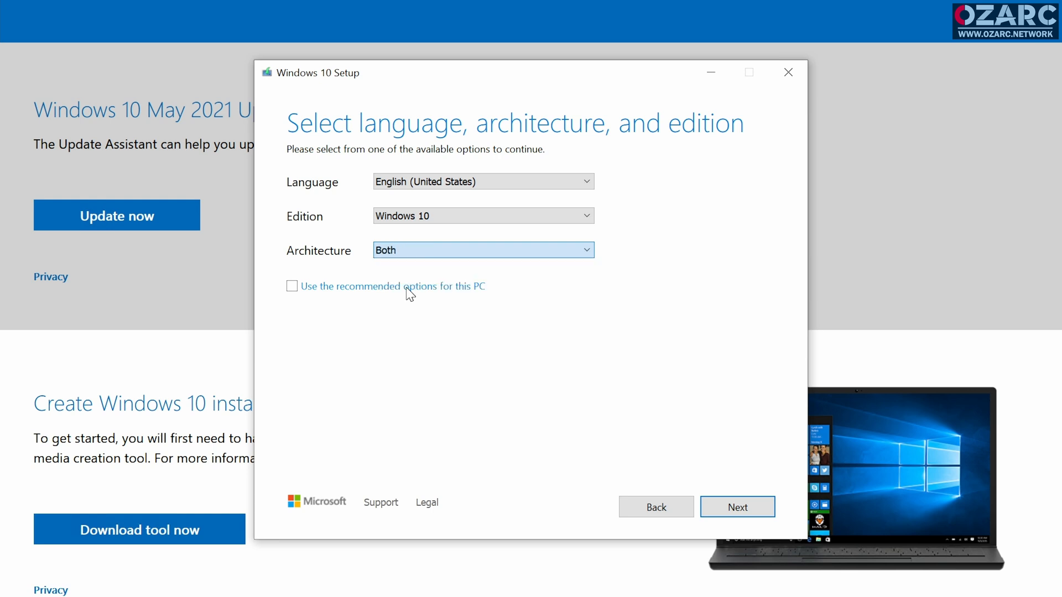
click(423, 250)
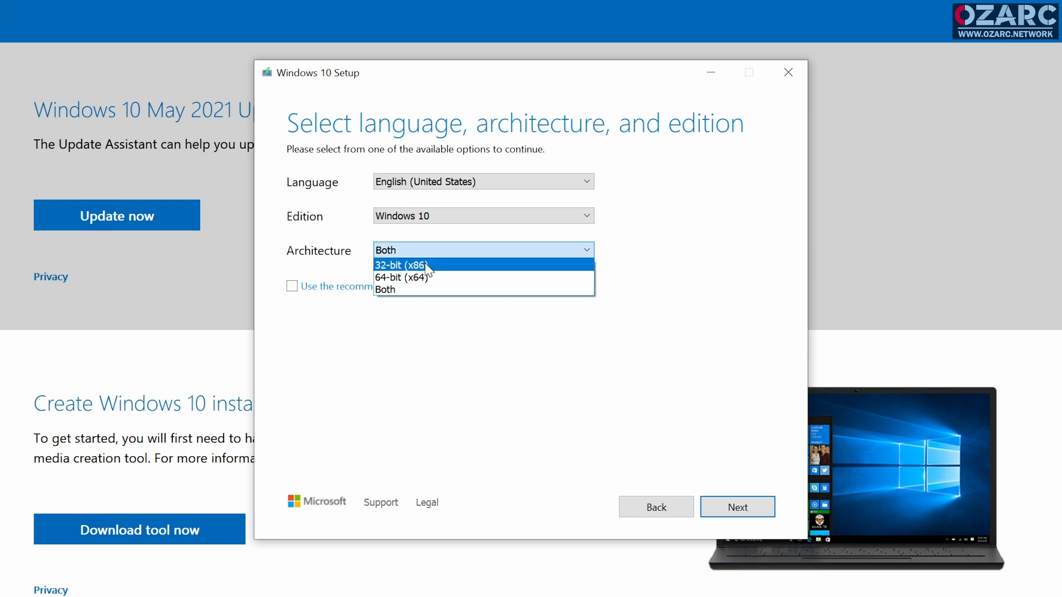
click(429, 277)
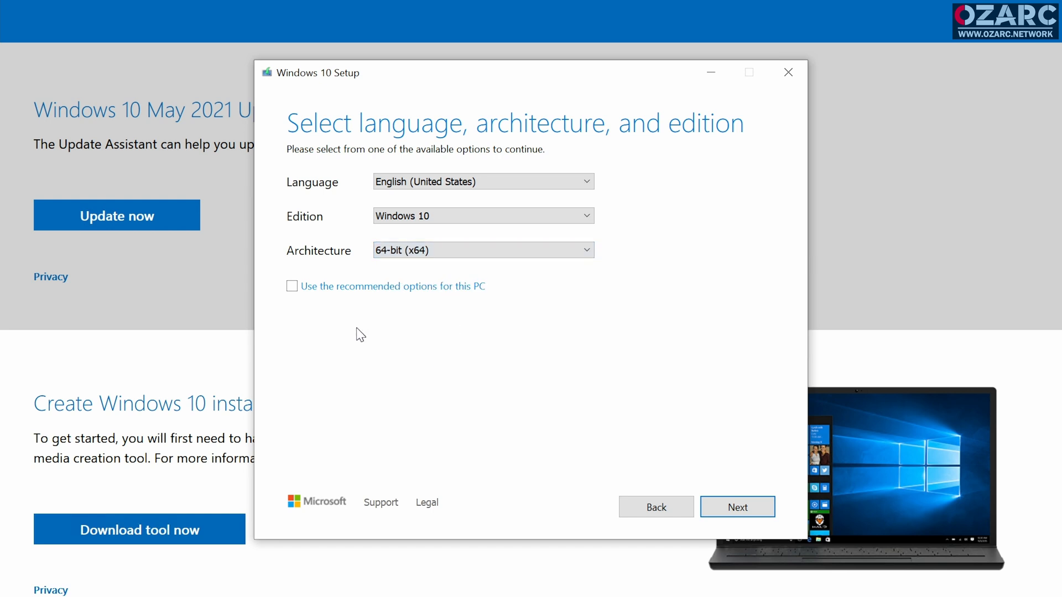
click(741, 511)
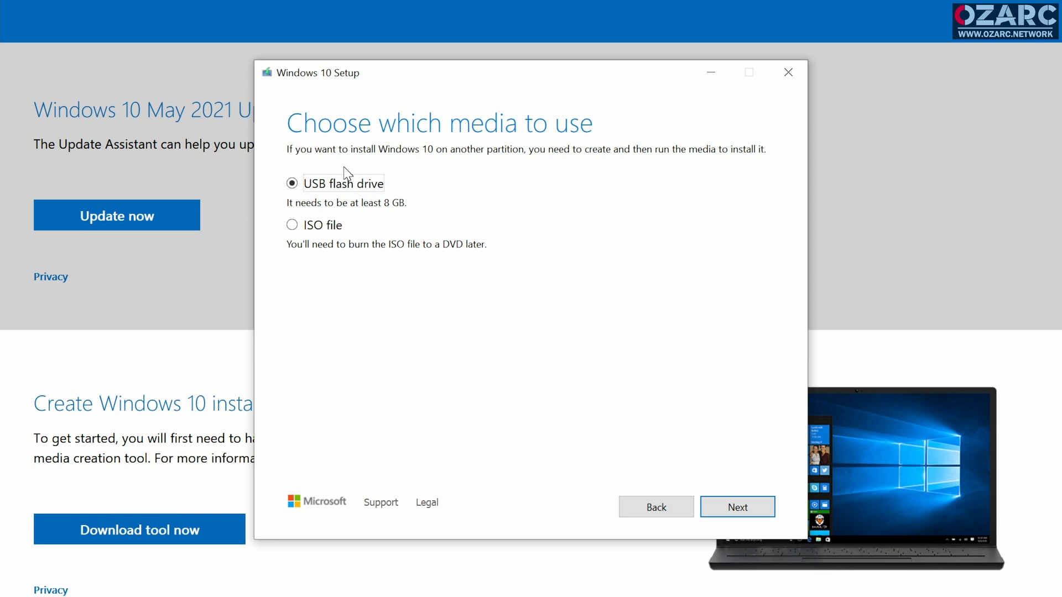
- Use a USB flash drive as the media, refresh the drive list, and create the installer on F: (USB)
click(715, 502)
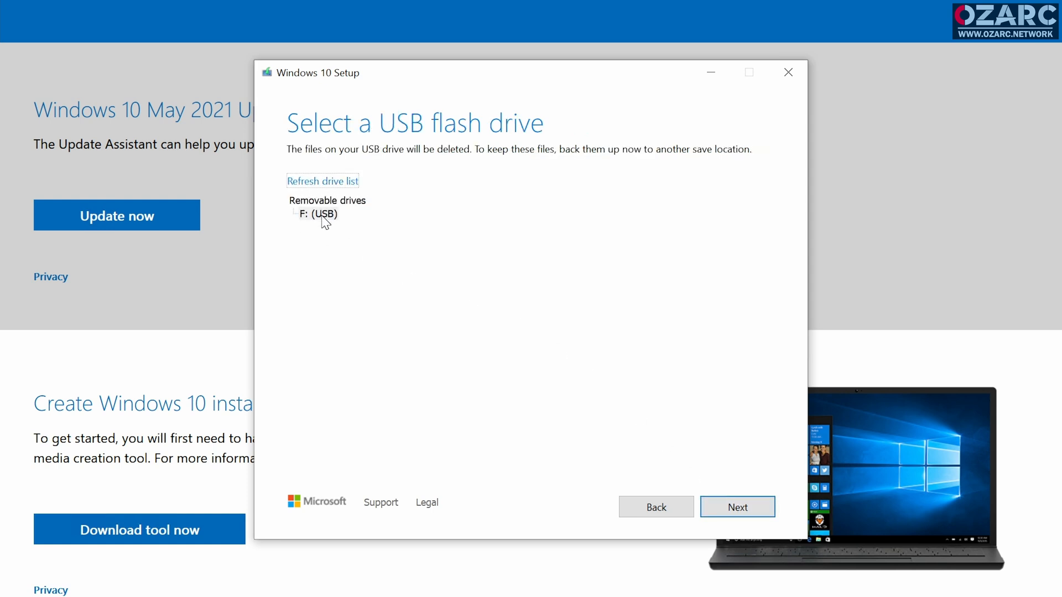
click(324, 180)
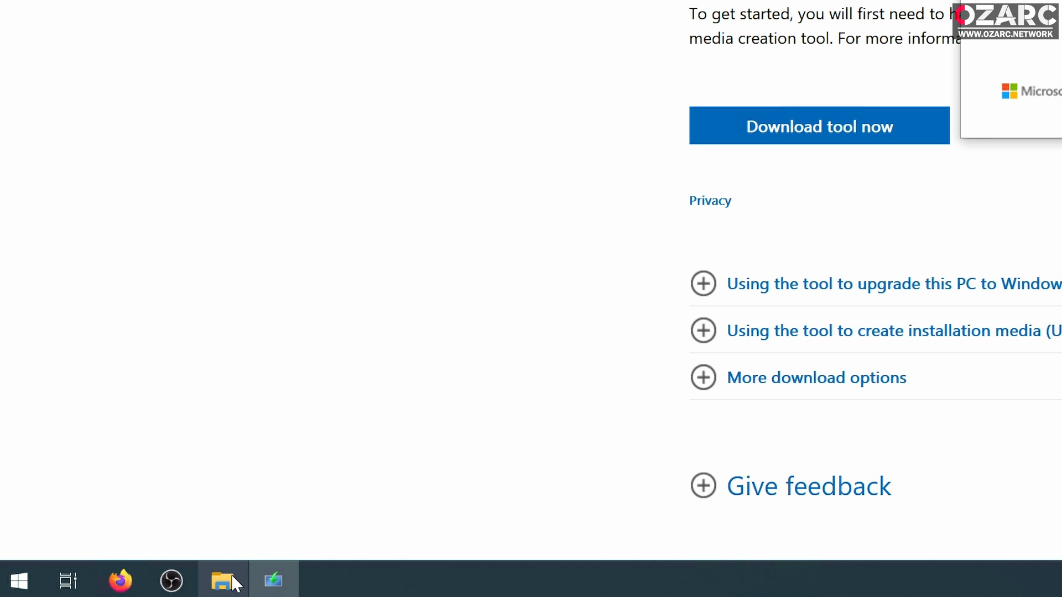
click(232, 578)
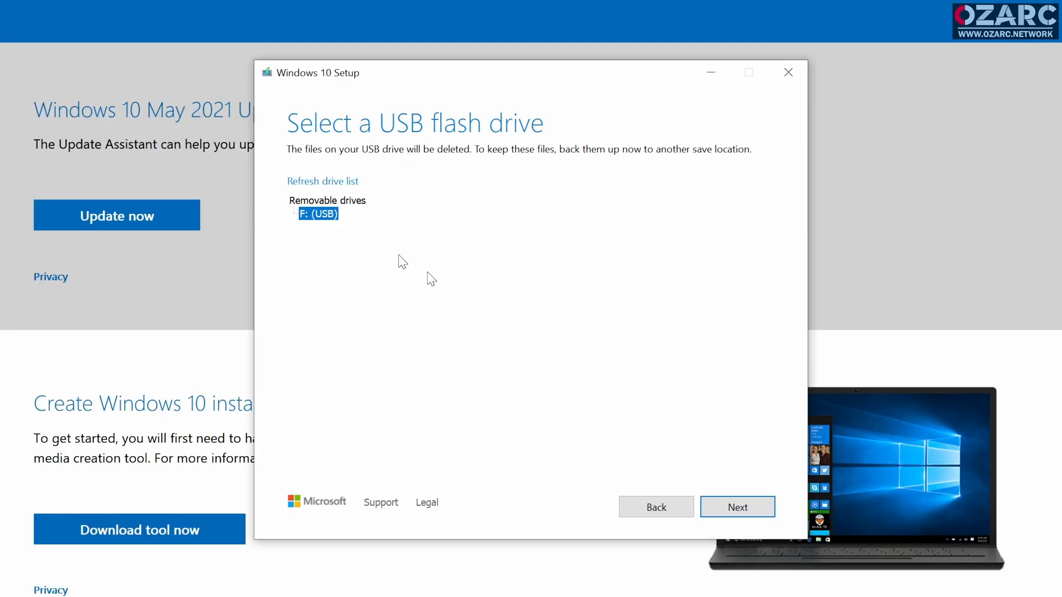
click(728, 509)
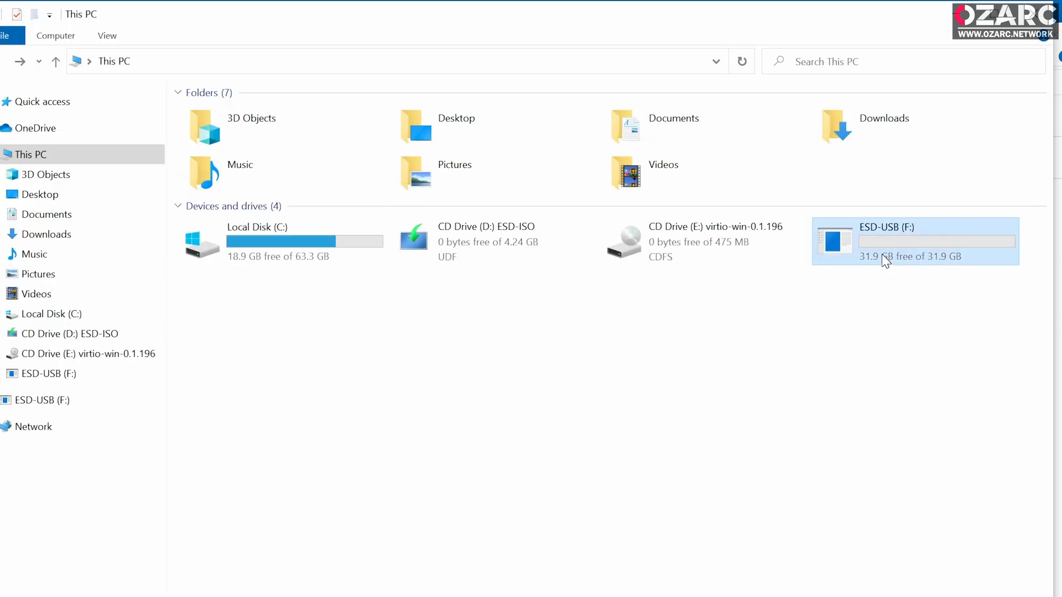
- Open the ESD-USB (F:) drive in File Explorer and inspect the installation files on it
double_click(881, 254)
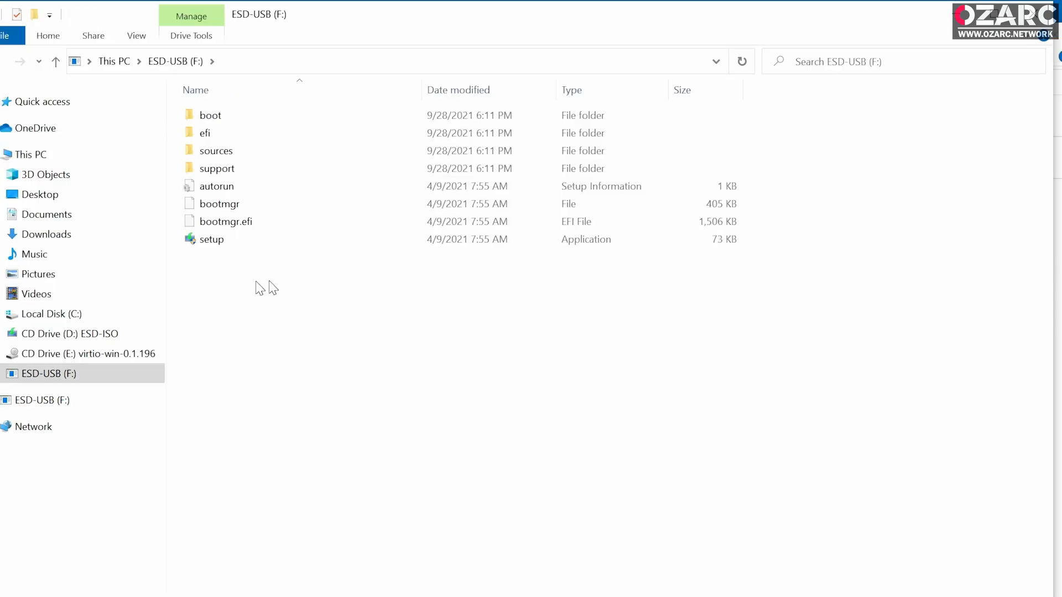
drag(249, 357, 115, 111)
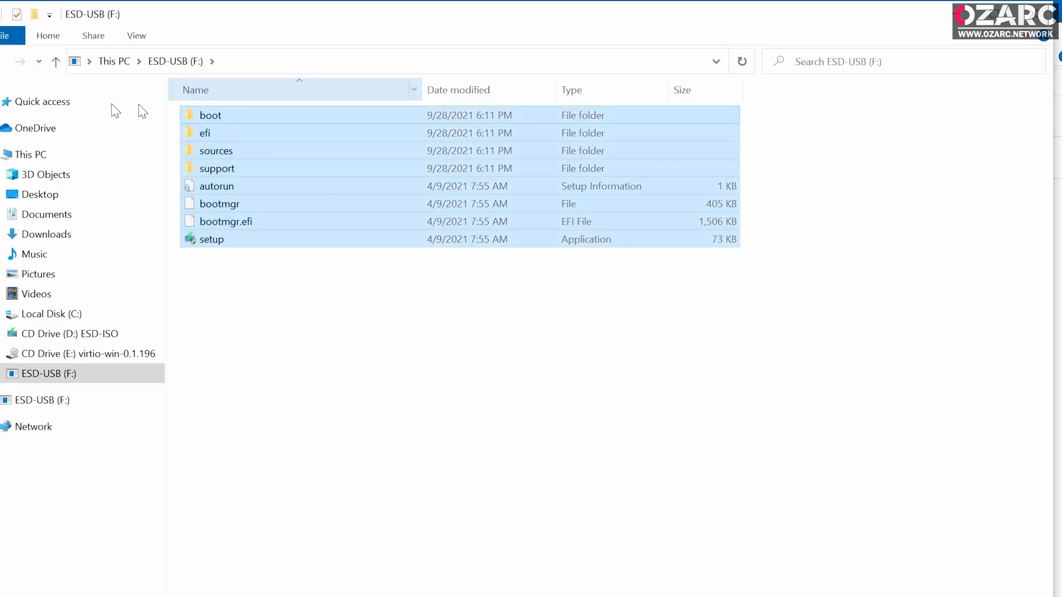
click(11, 62)
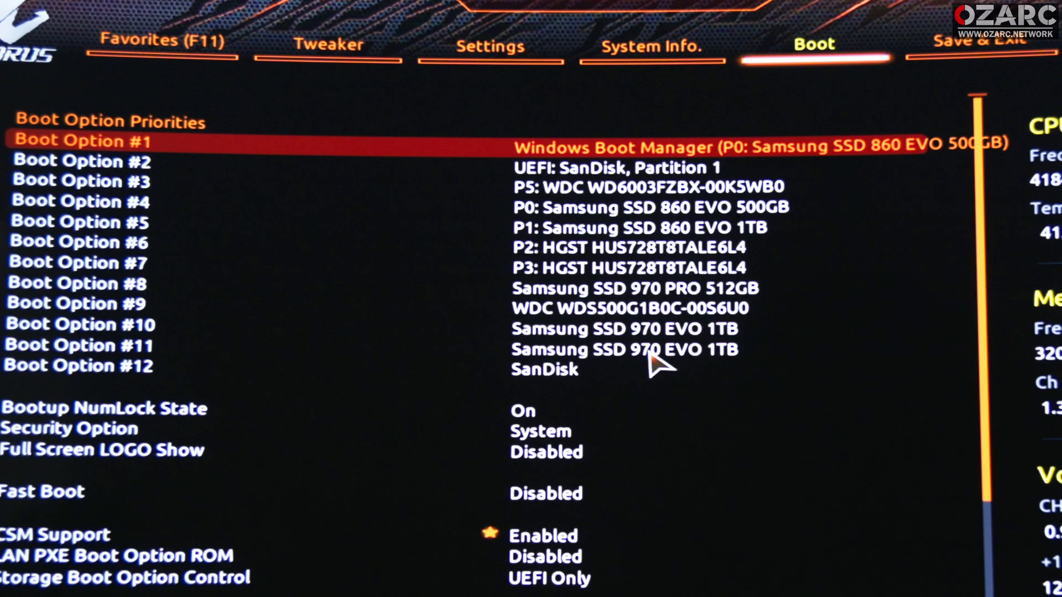
- Set Boot Option #1 to UEFI: SanDisk, Partition 1 in the BIOS boot priorities
key(Return)
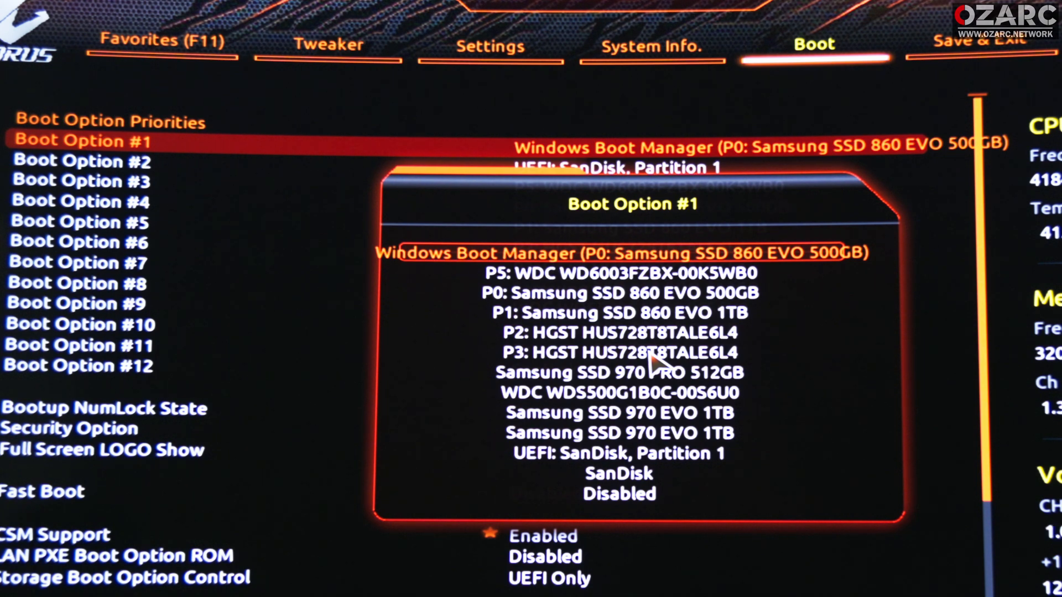
key(Down)
key(Down)
key(Down)
key(Down)
key(Down)
key(Down)
key(Down)
key(Down)
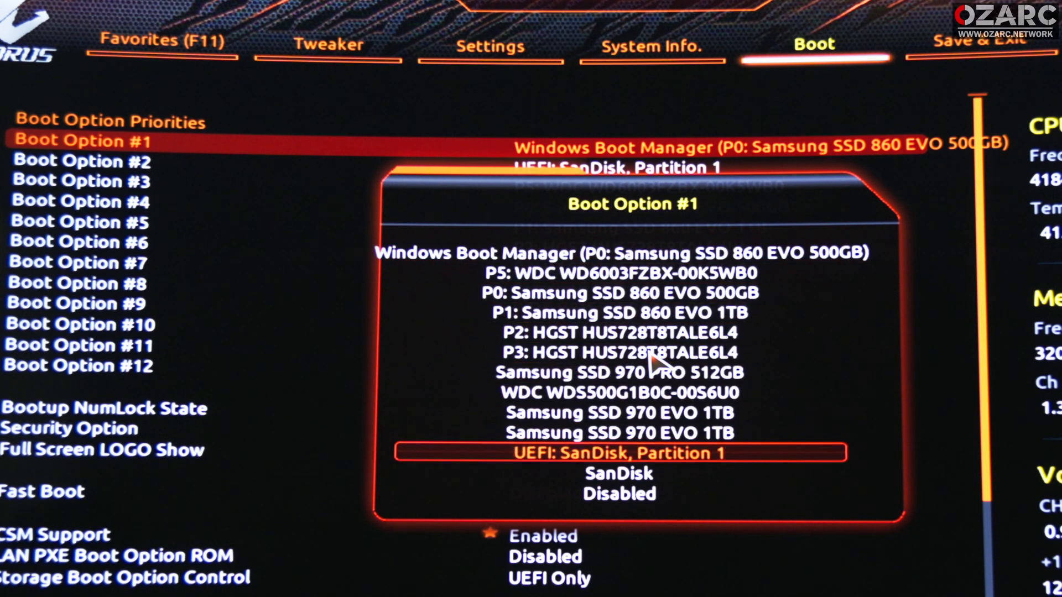
key(Return)
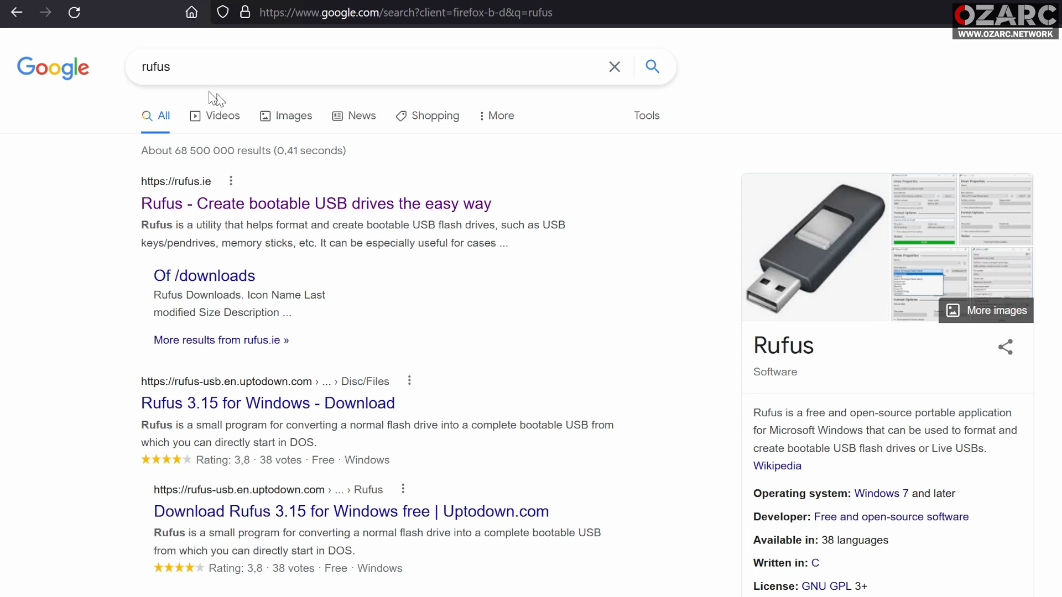
- Open the official rufus.ie site from the Google results for rufus
drag(187, 67, 118, 65)
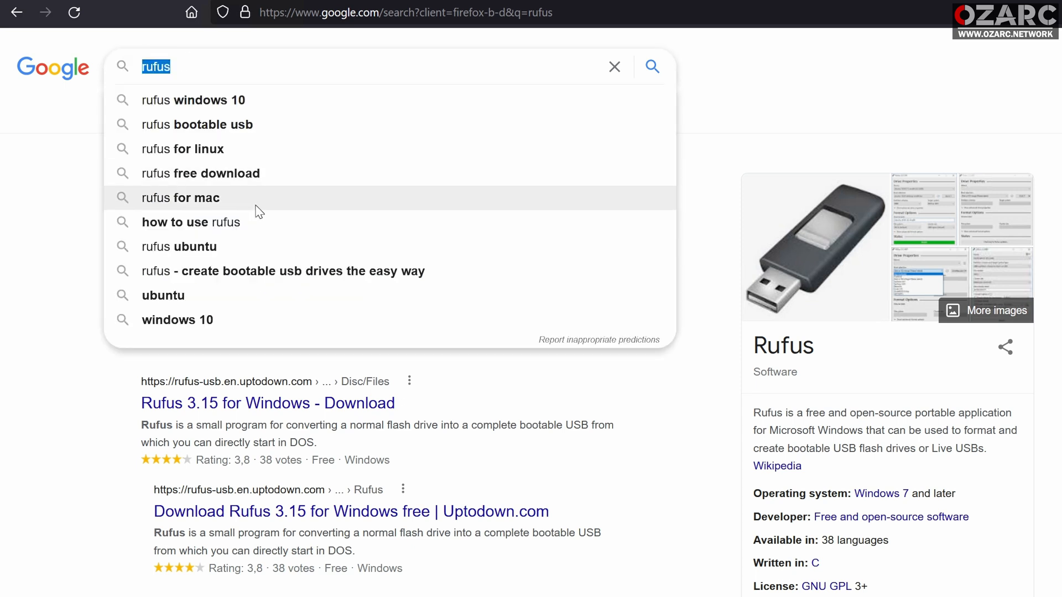
click(610, 504)
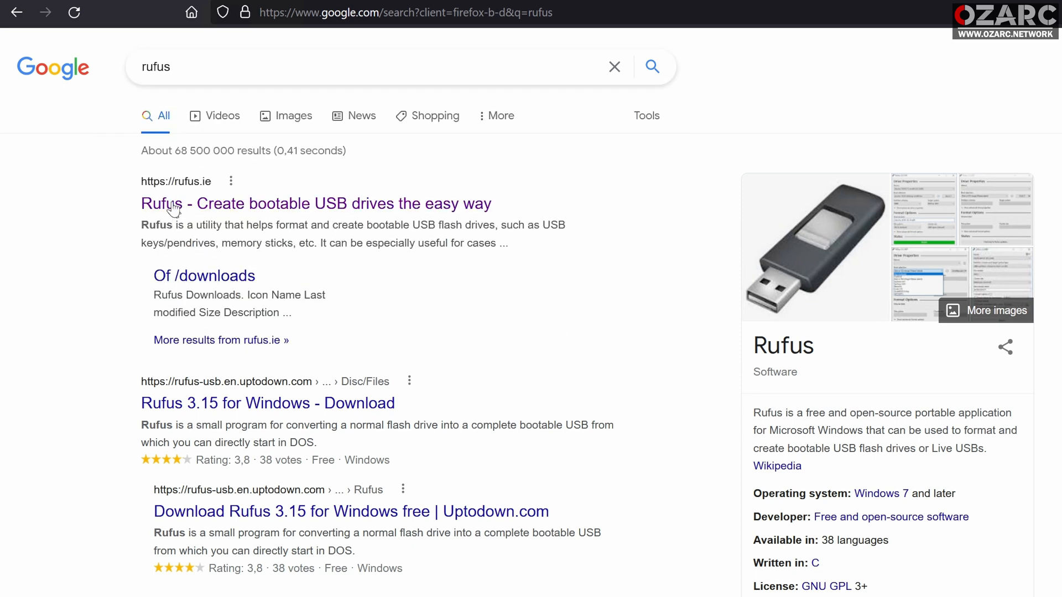
click(205, 208)
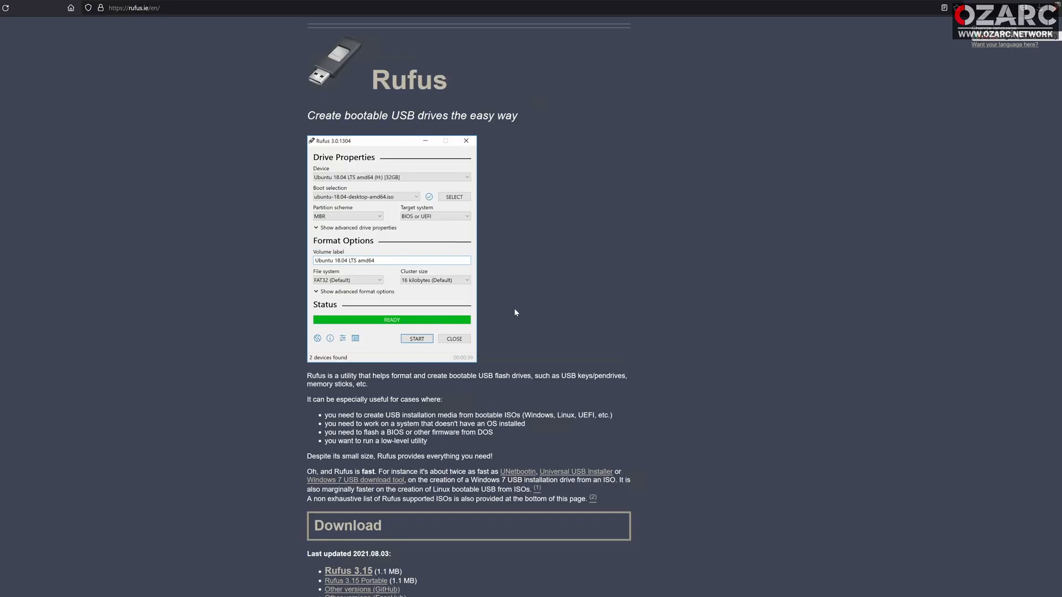
- Download Rufus 3.15 from the site's Download section and save rufus-3.15.exe
scroll(515, 312, down, 4)
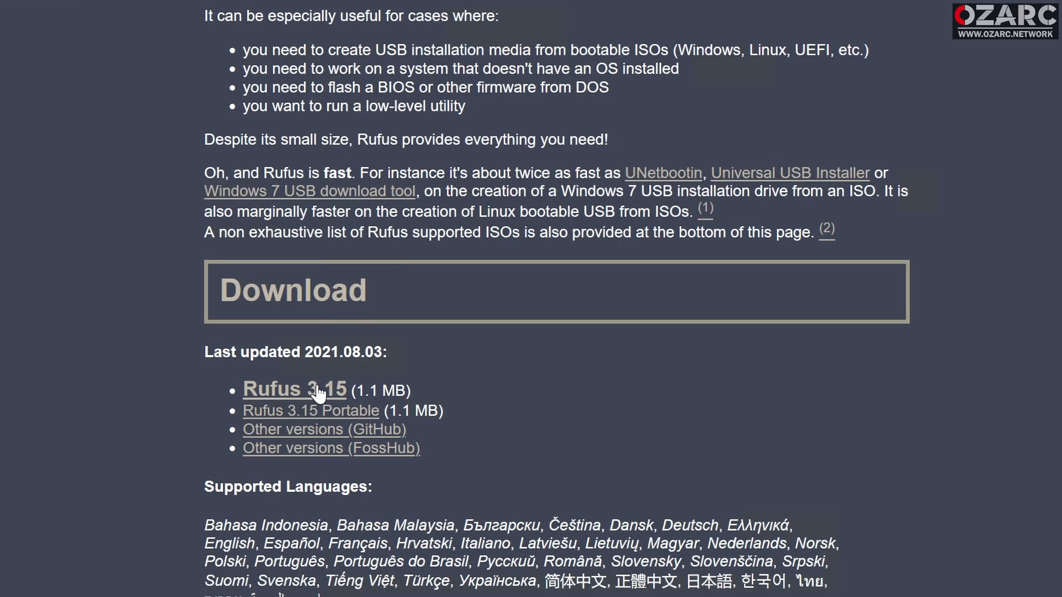
click(318, 390)
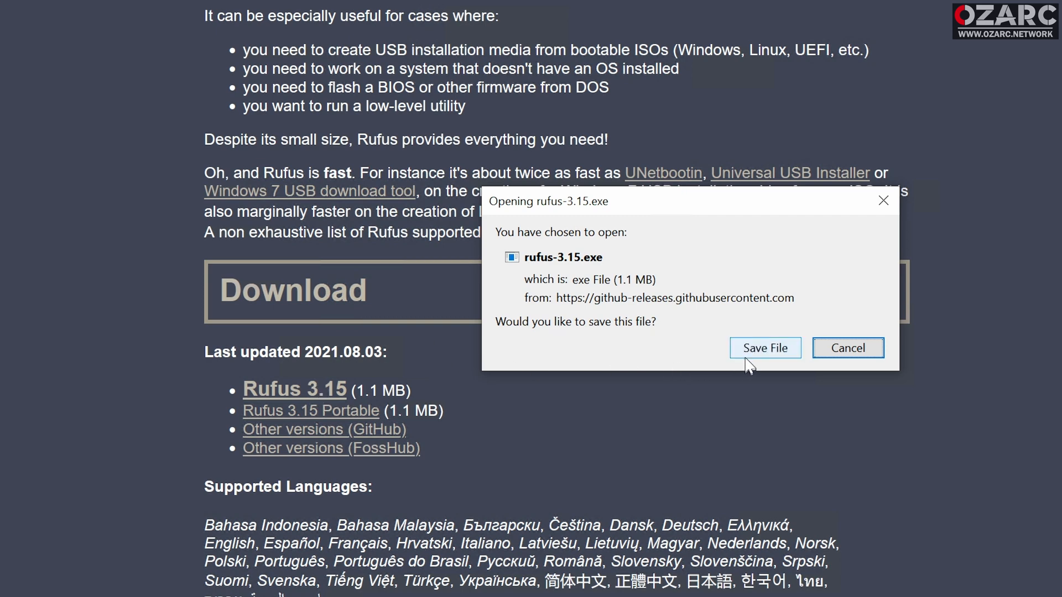
click(744, 354)
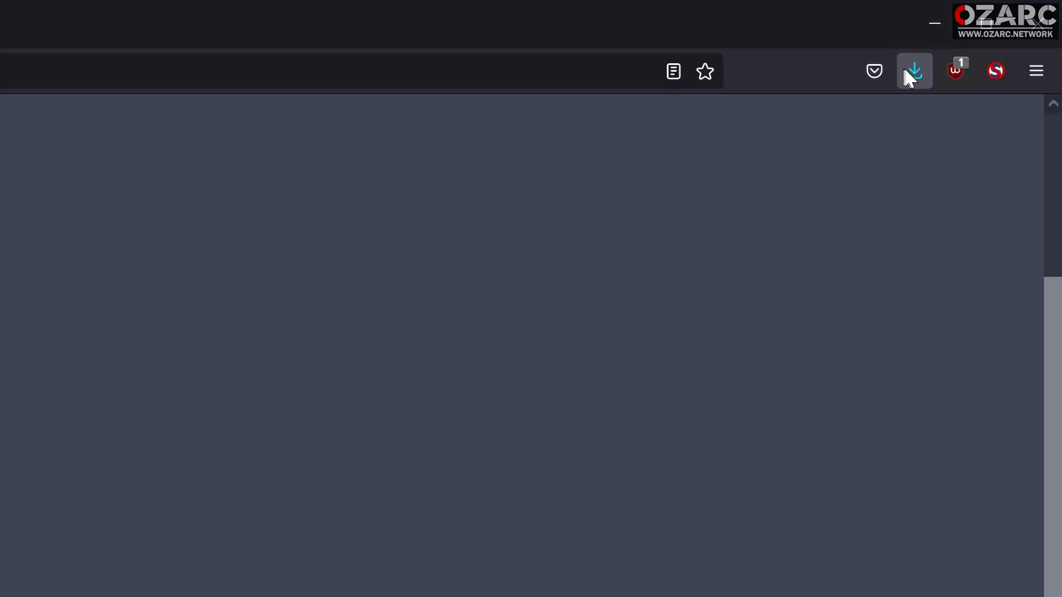
- Run the downloaded rufus-3.15.exe and allow it to check for application updates online
click(914, 71)
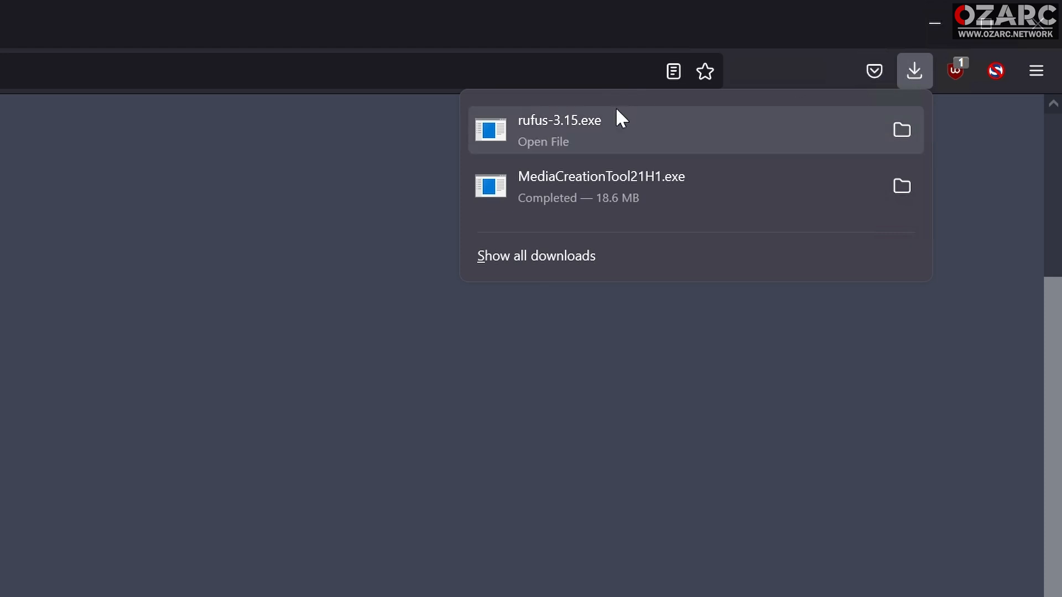
click(603, 120)
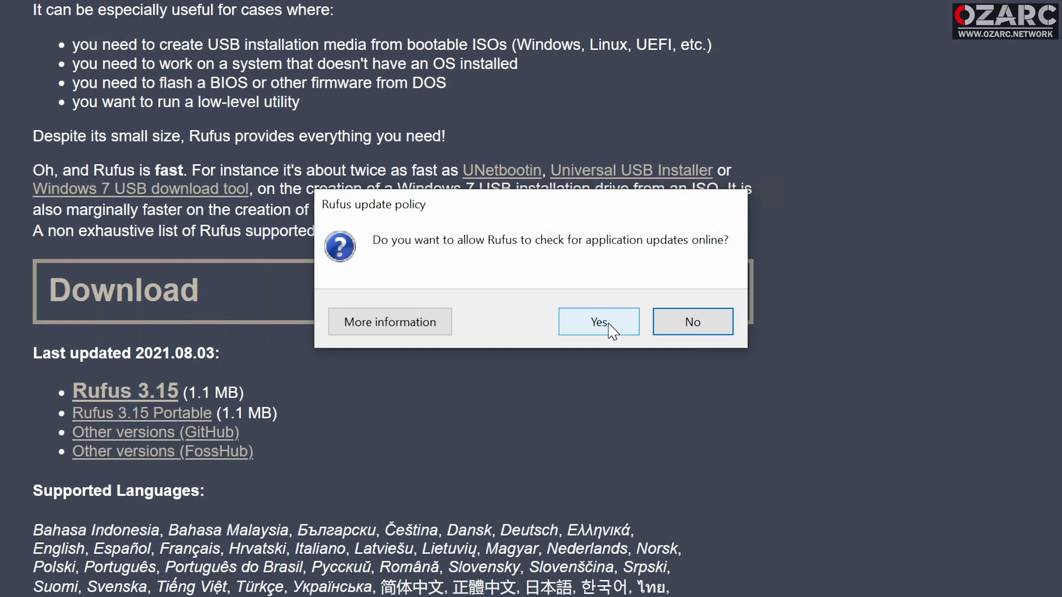
click(607, 326)
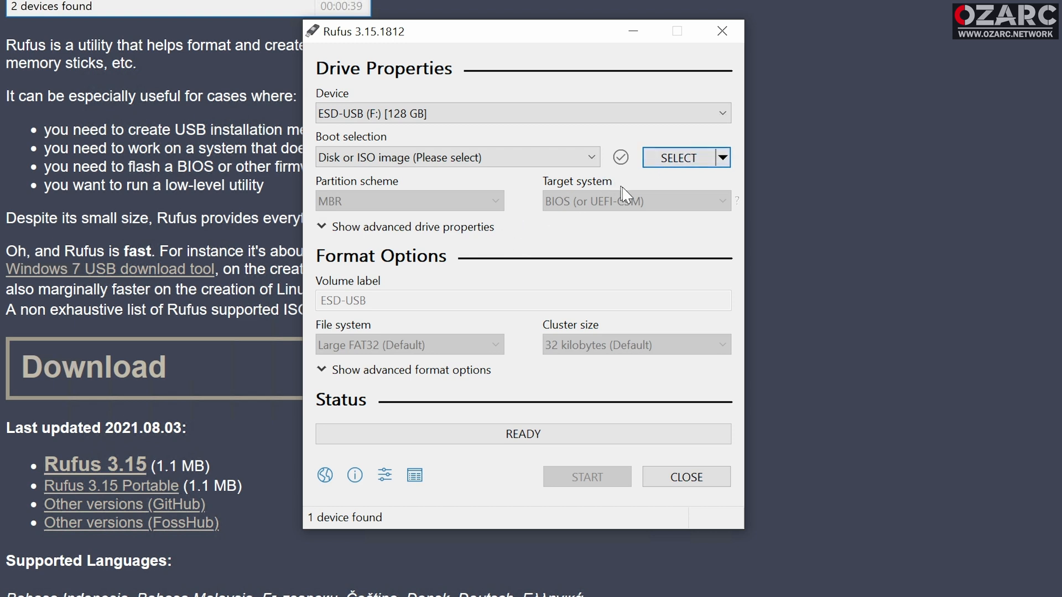
- Switch the boot image source from selecting to downloading, launch the ISO download for ESD-USB (F:), and choose Windows 10 as the version
click(724, 159)
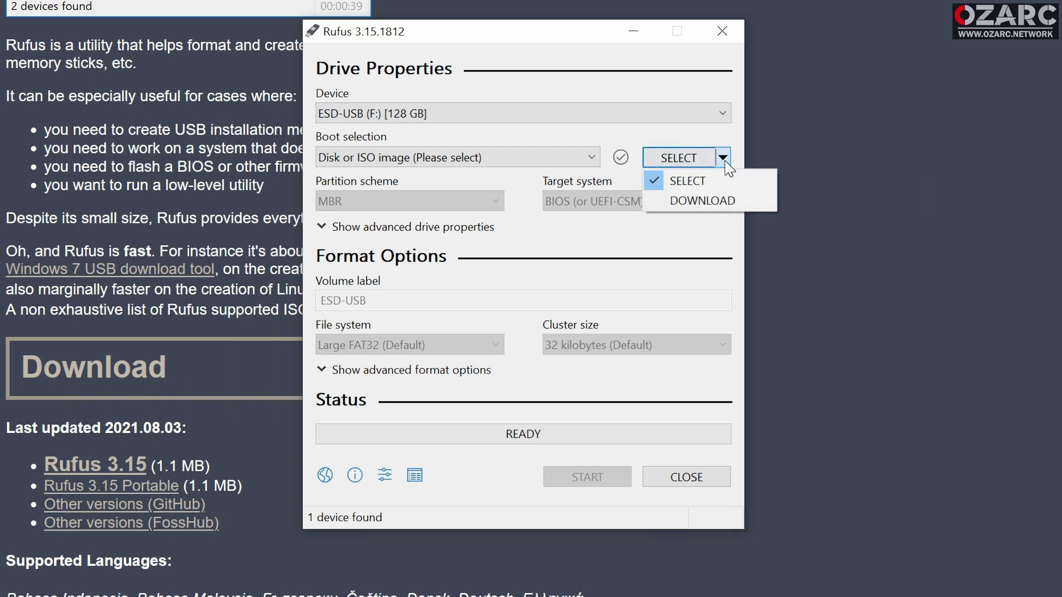
click(713, 202)
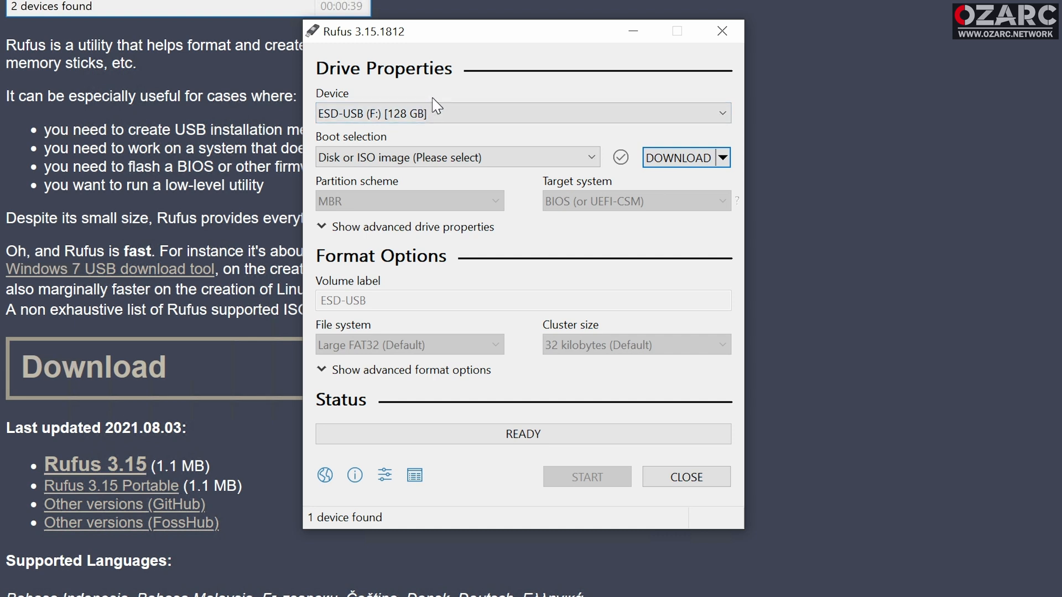
click(470, 116)
click(470, 116)
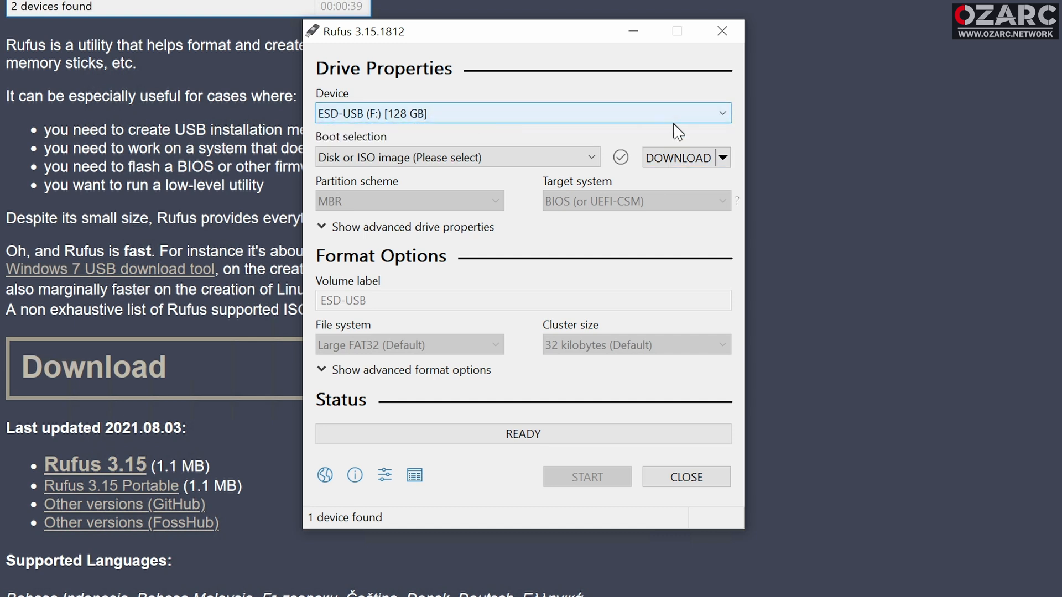
click(679, 160)
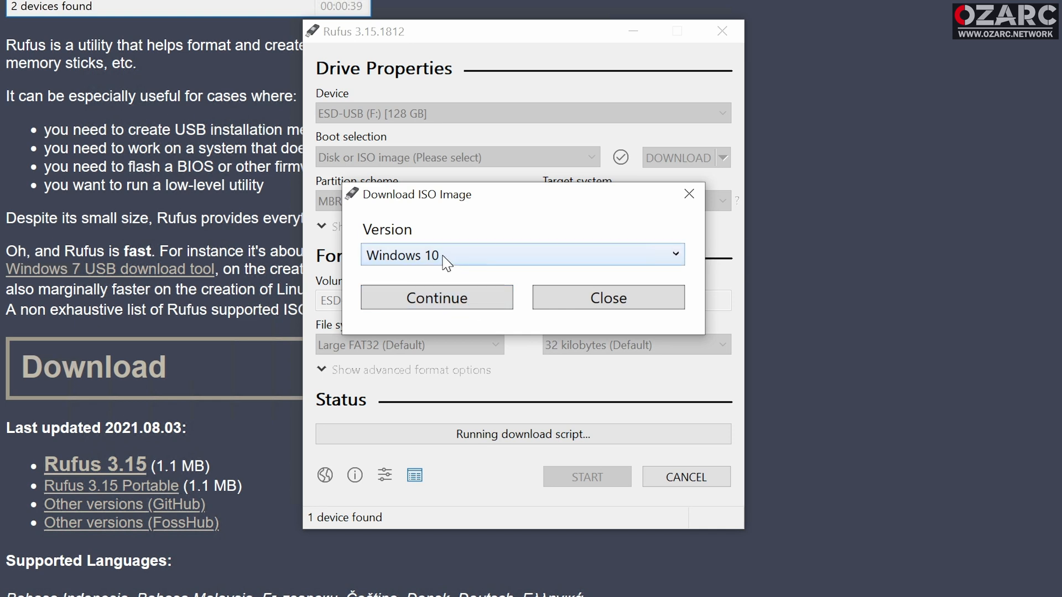
click(442, 256)
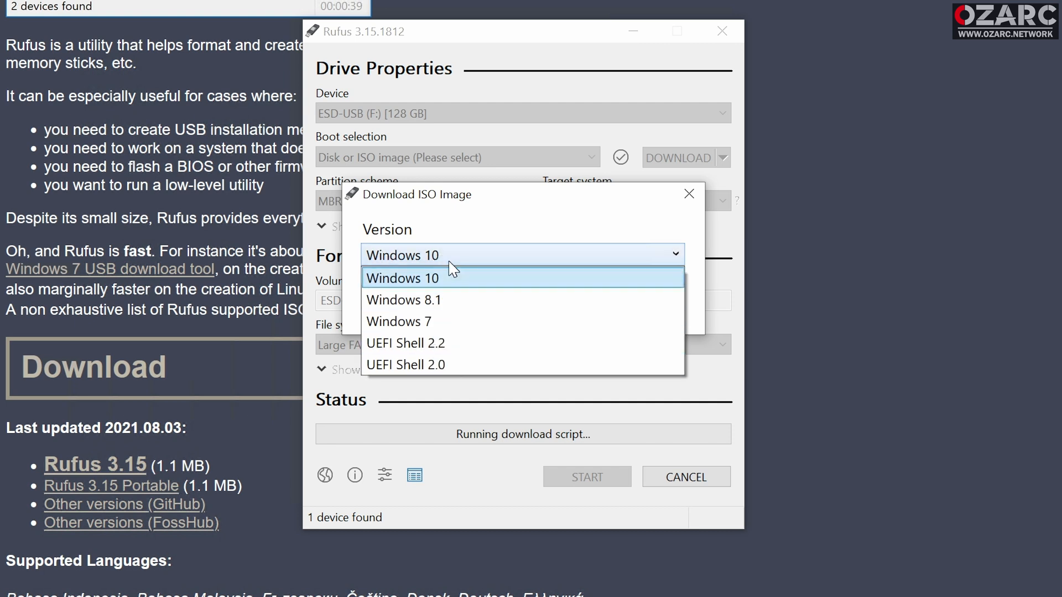
click(450, 255)
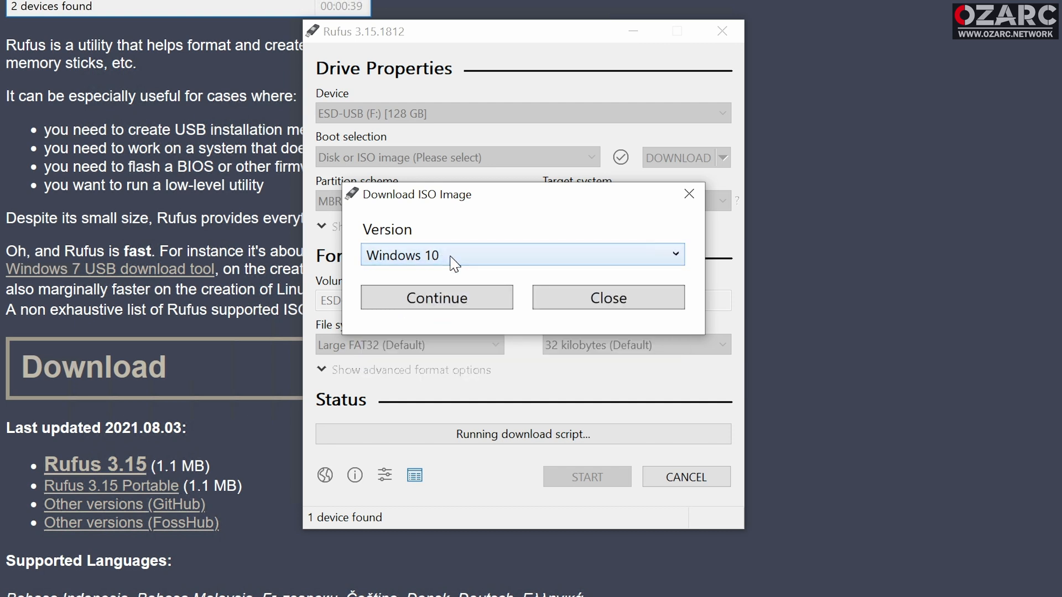
click(450, 293)
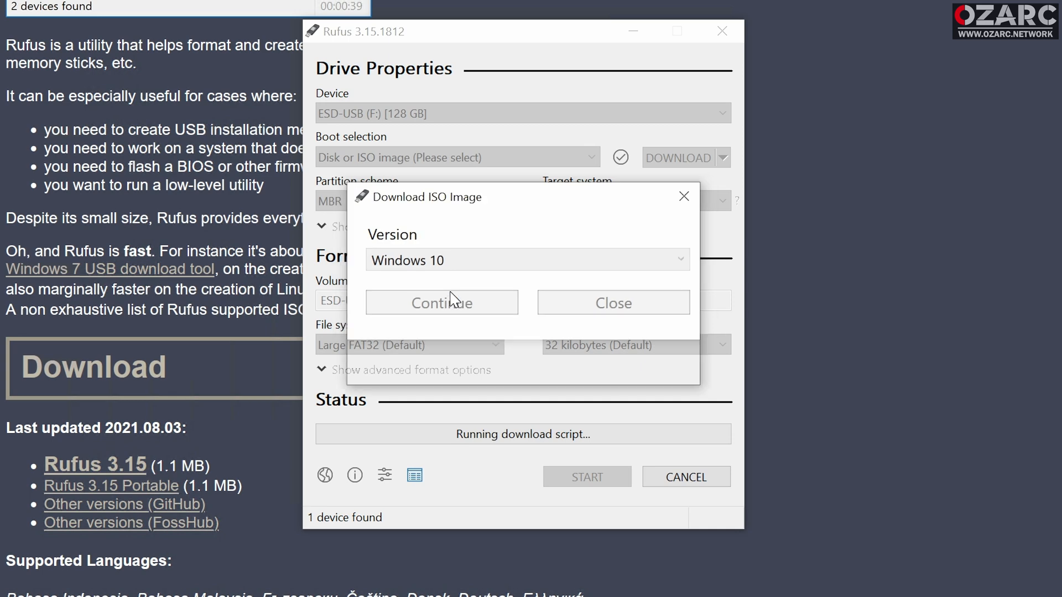
- Choose release 21H1 (Build 19043.985 - 2021.05) and the Windows 10 Home/Pro edition for the ISO
click(461, 318)
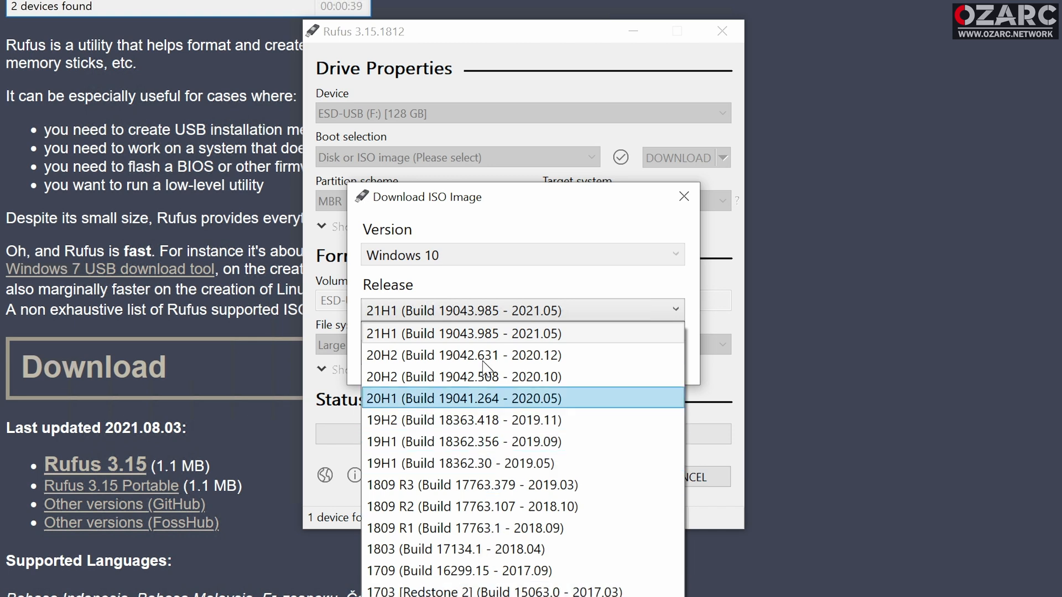
click(473, 334)
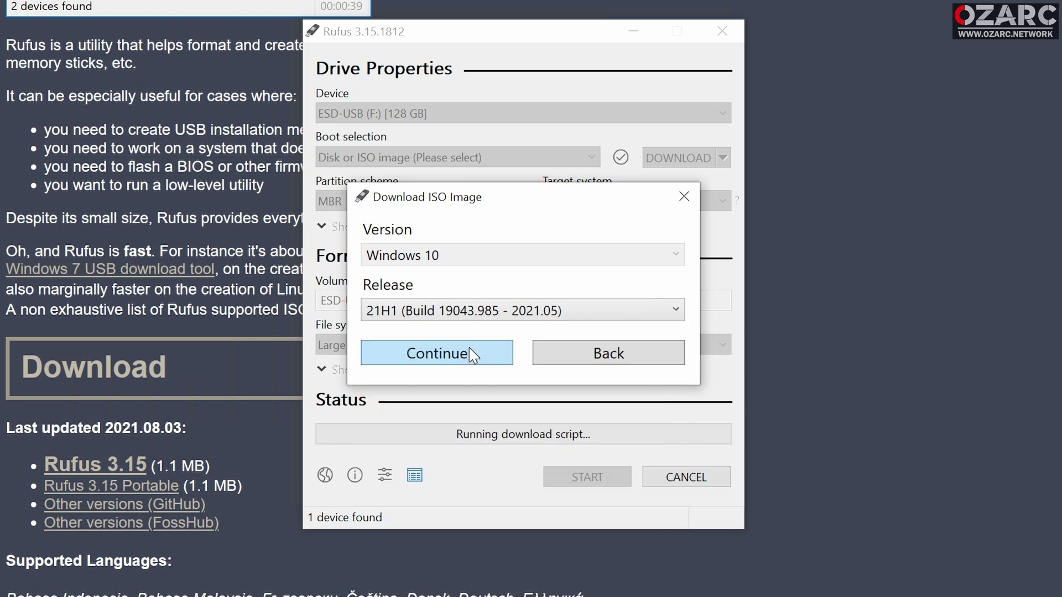
click(473, 354)
click(505, 367)
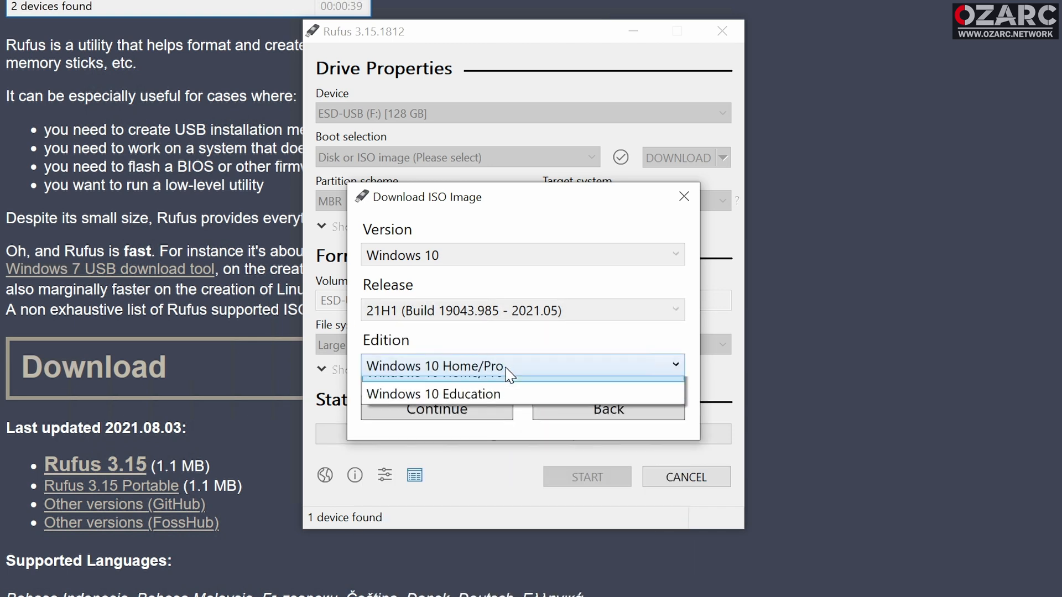
click(508, 372)
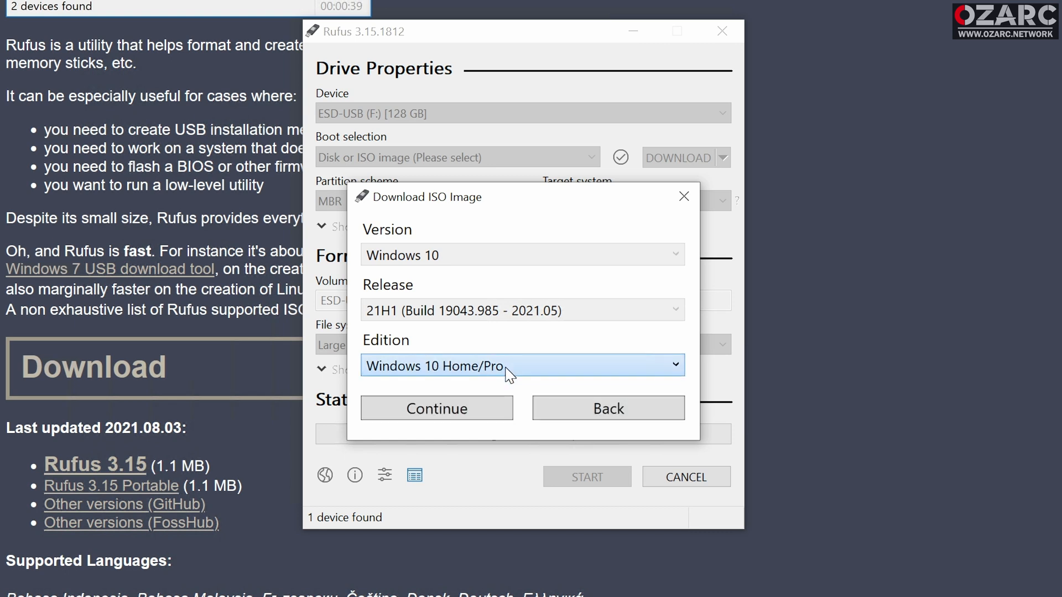
click(479, 409)
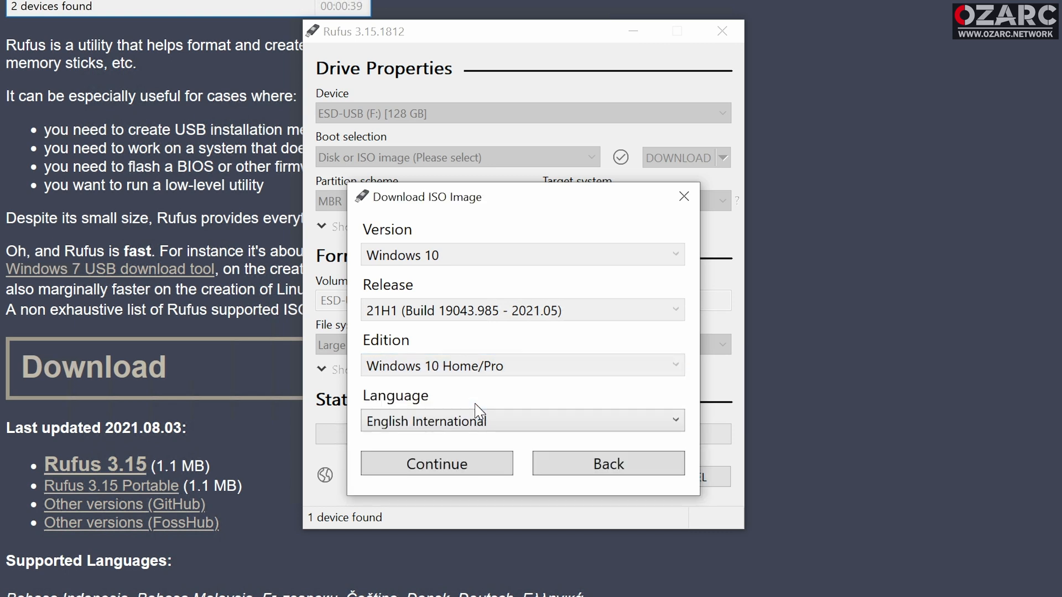
- Choose English International as the ISO language and x64 as its architecture
click(479, 427)
click(475, 423)
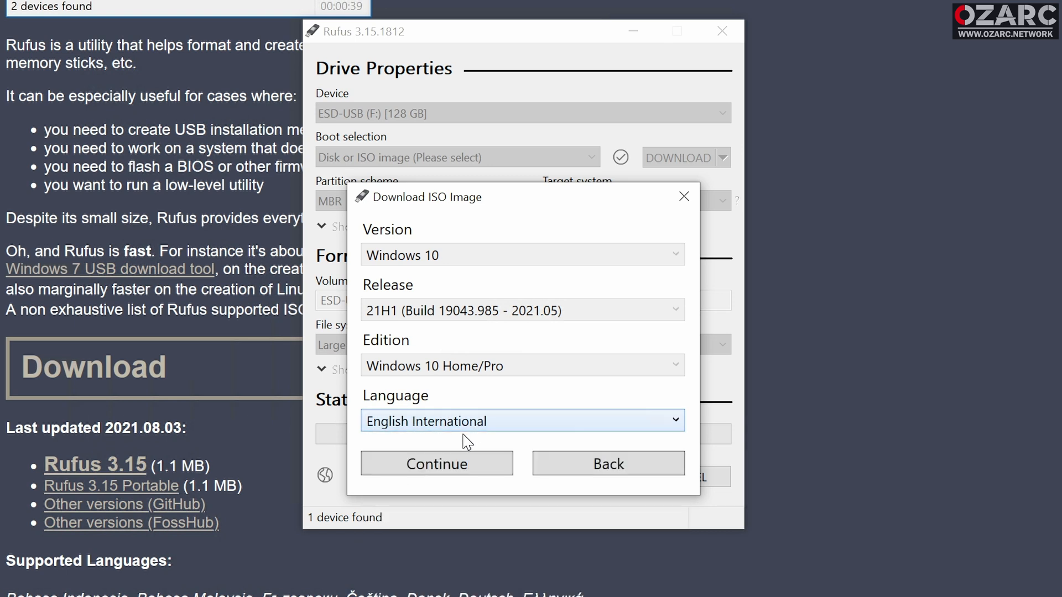
click(457, 465)
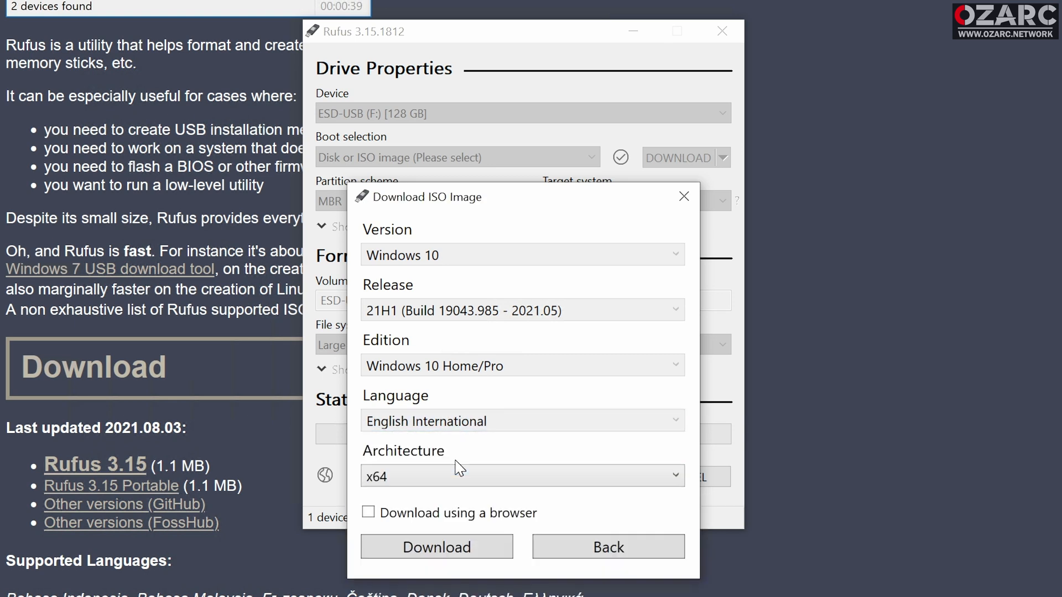
click(458, 478)
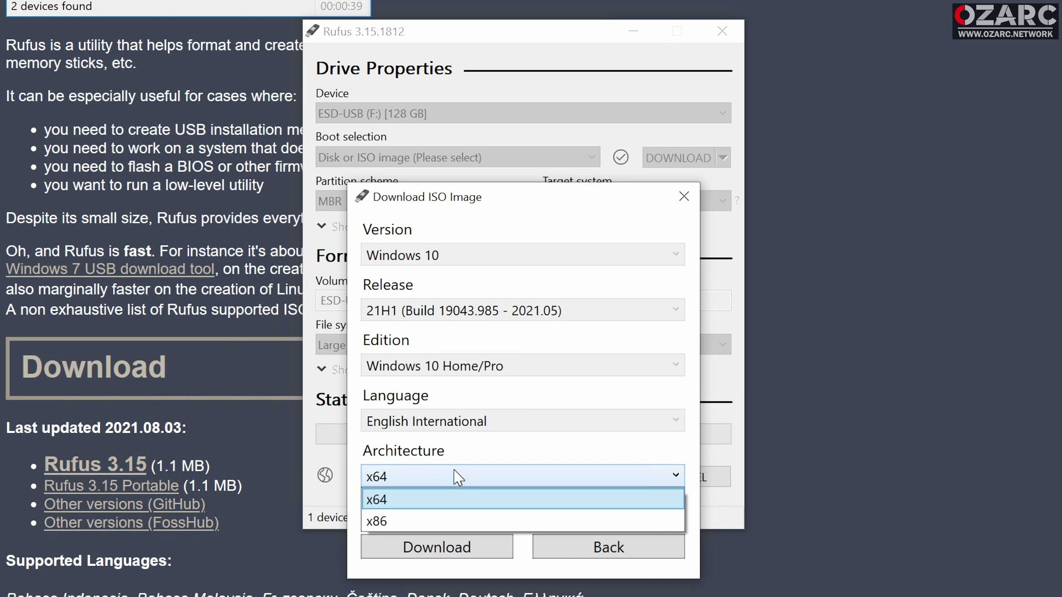
click(501, 469)
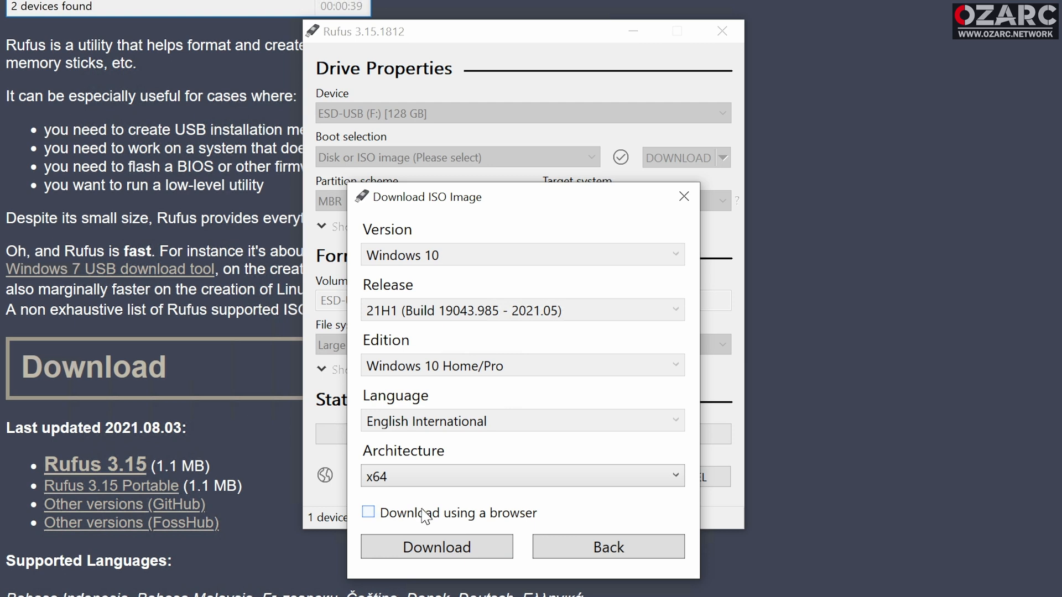
- Download the ISO using a browser, save Win10_21H1_EnglishInternational_x64.iso in Firefox, and check its download progress
click(375, 513)
click(442, 550)
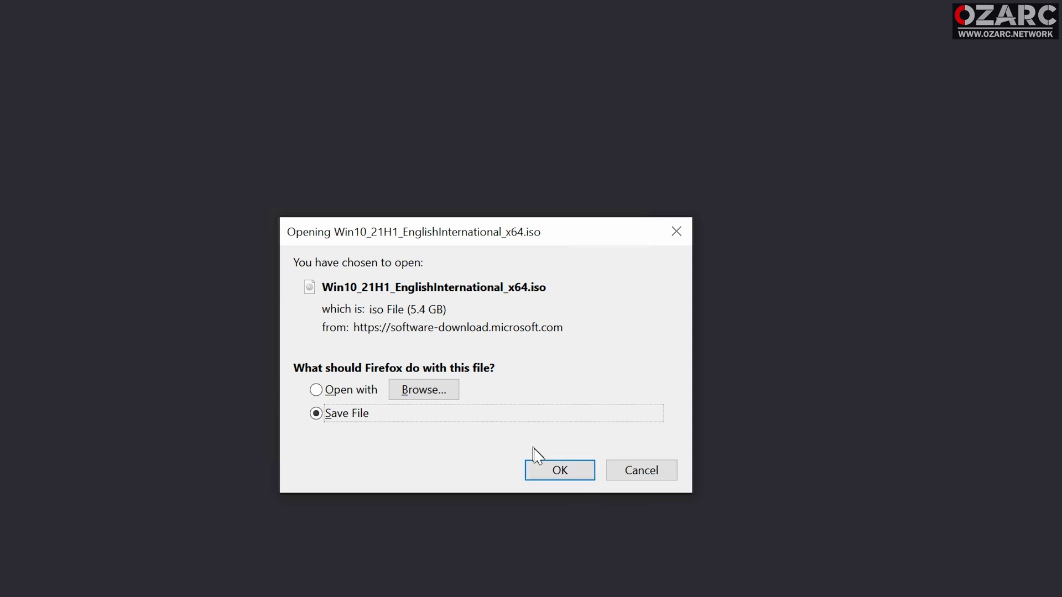
click(552, 473)
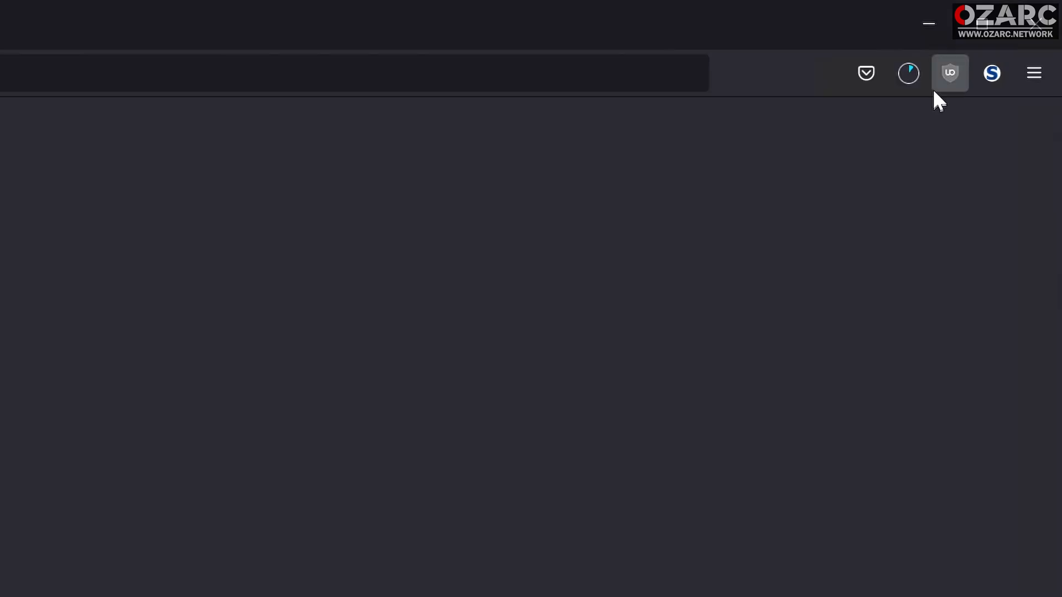
click(903, 87)
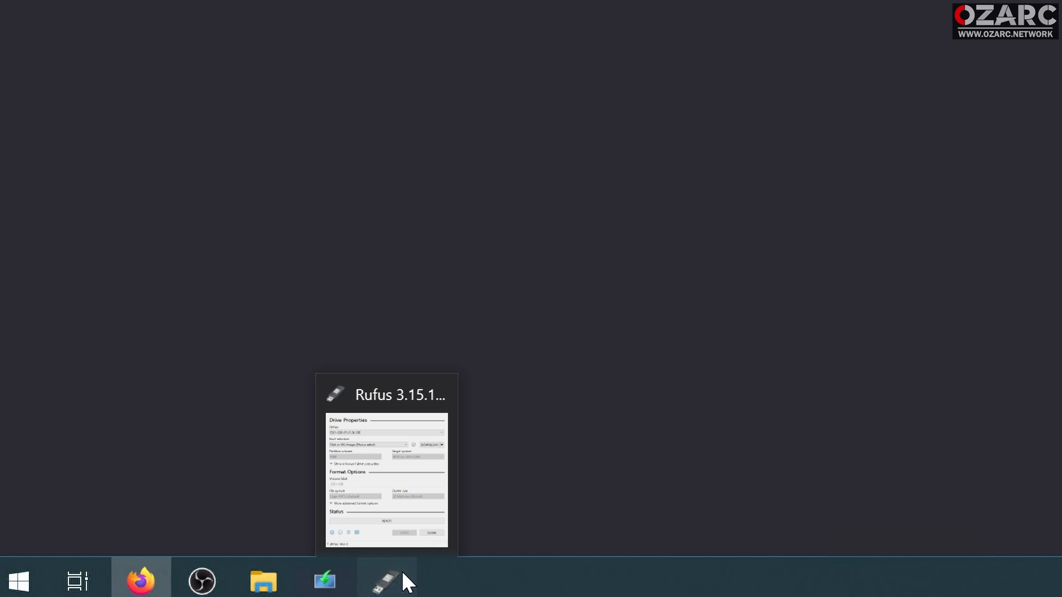
- Return to Rufus, switch the boot image source back to selecting, and load Win10_21H1_EnglishInternational_x64 from Downloads
click(387, 580)
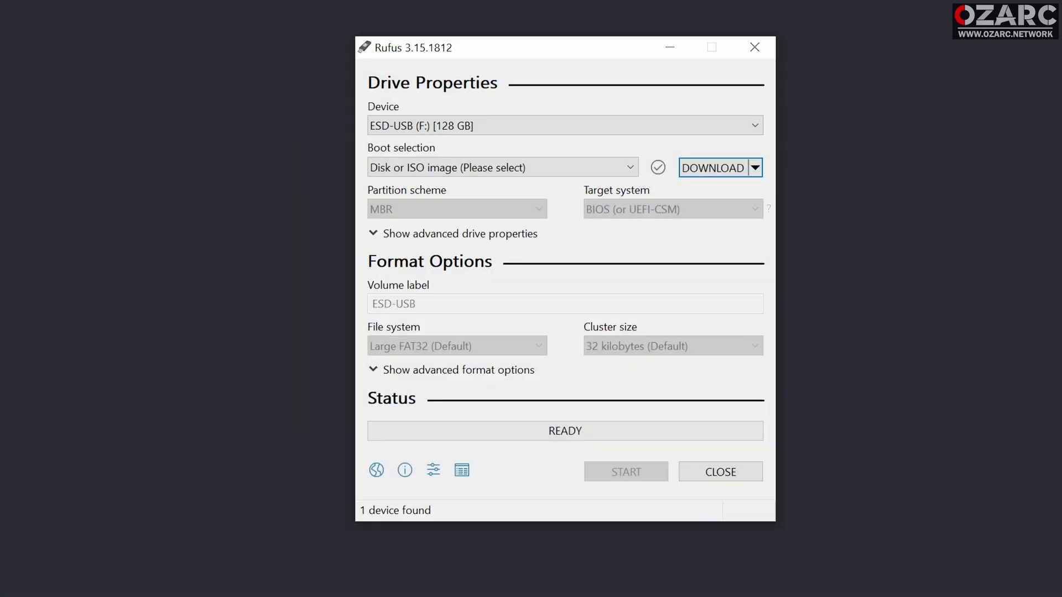
click(756, 168)
click(721, 192)
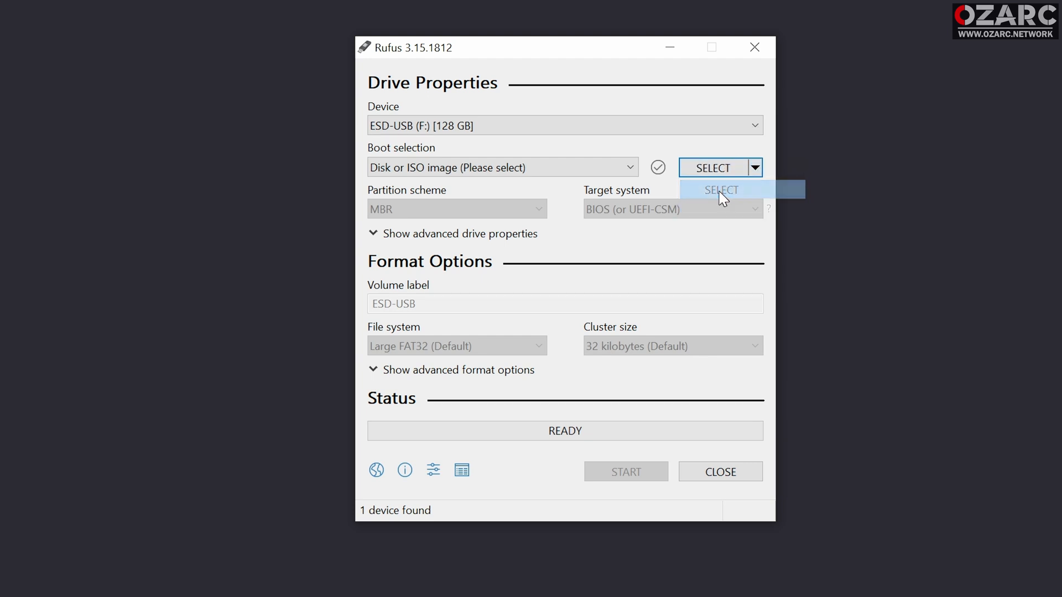
click(606, 164)
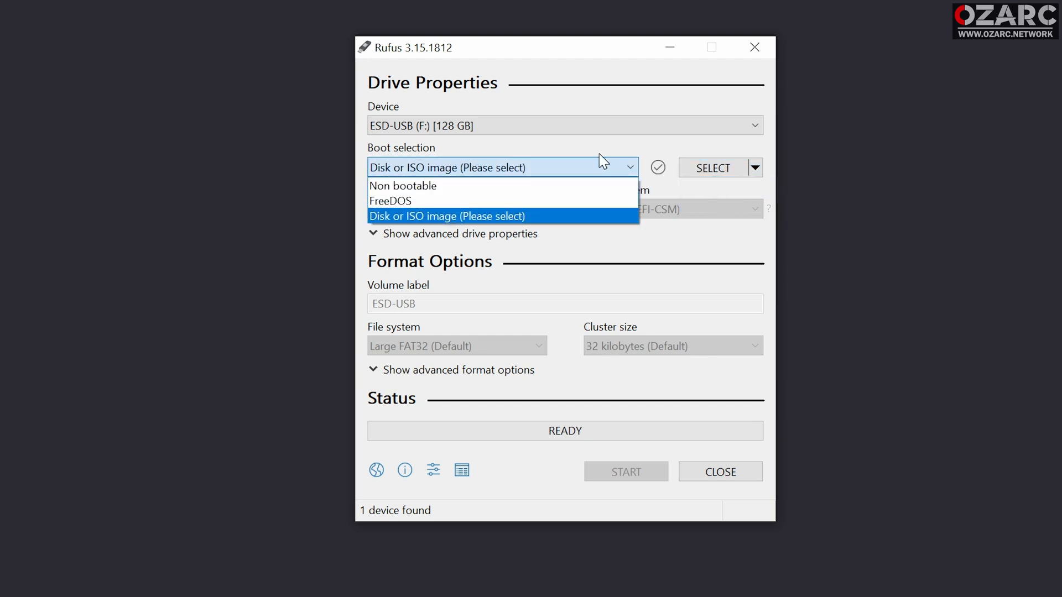
click(603, 163)
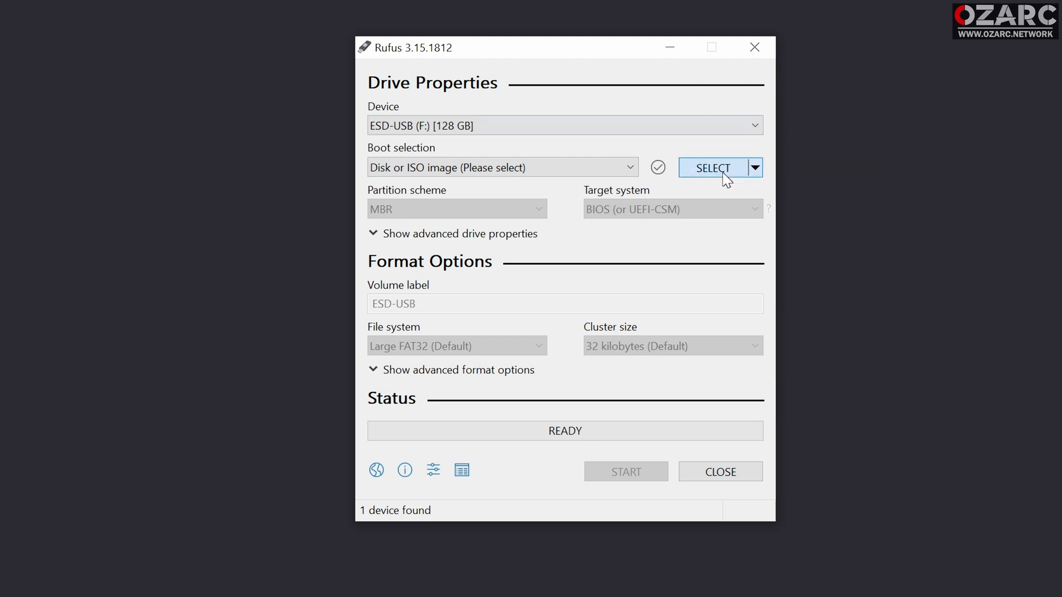
click(723, 172)
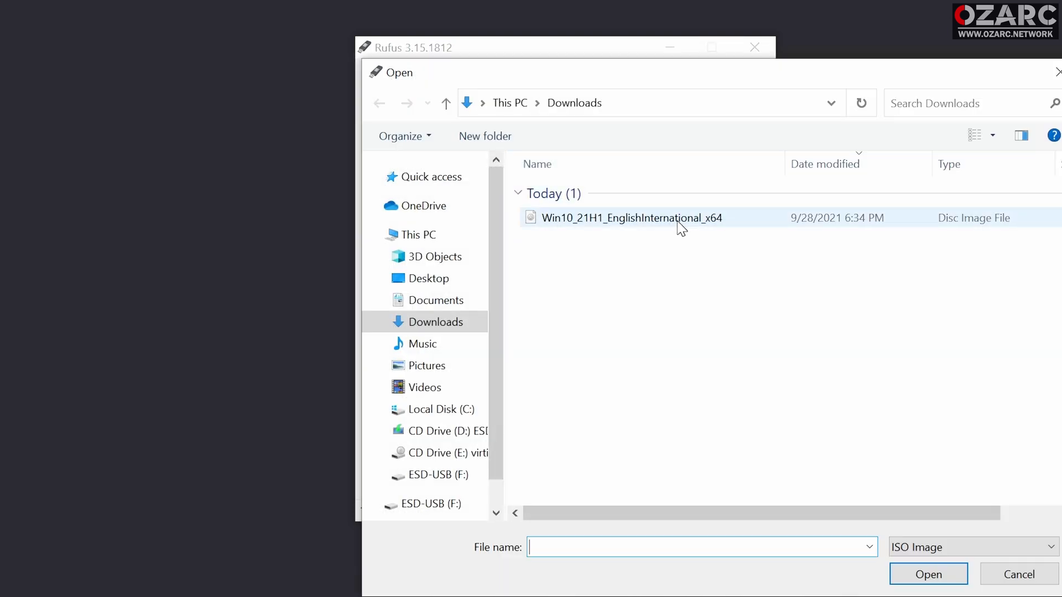
click(682, 226)
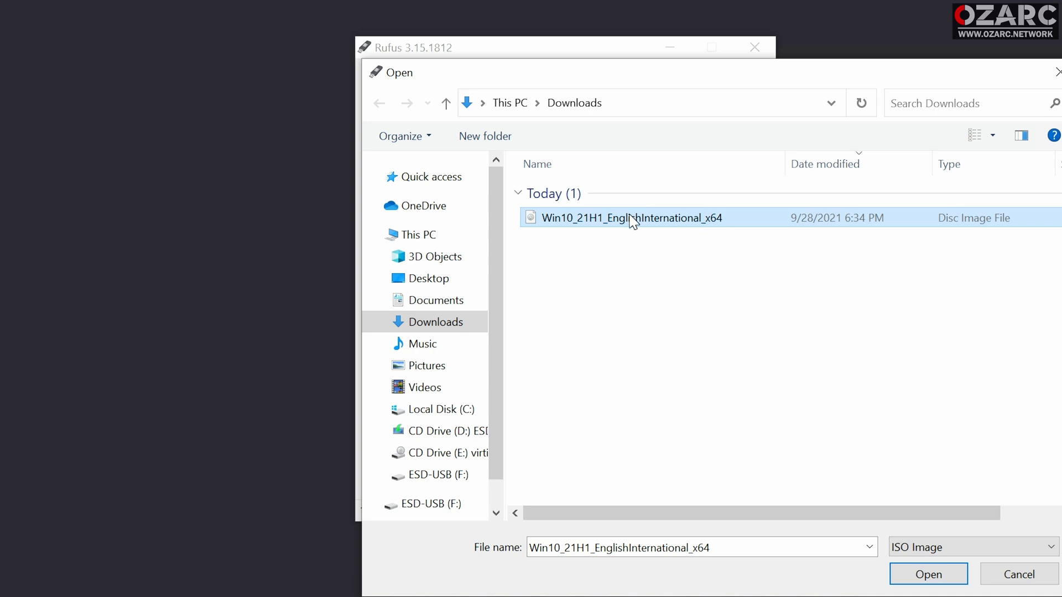
click(940, 570)
- Keep GPT as the partition scheme and set the volume label to Win_10_21H1_Boot
click(451, 250)
click(513, 249)
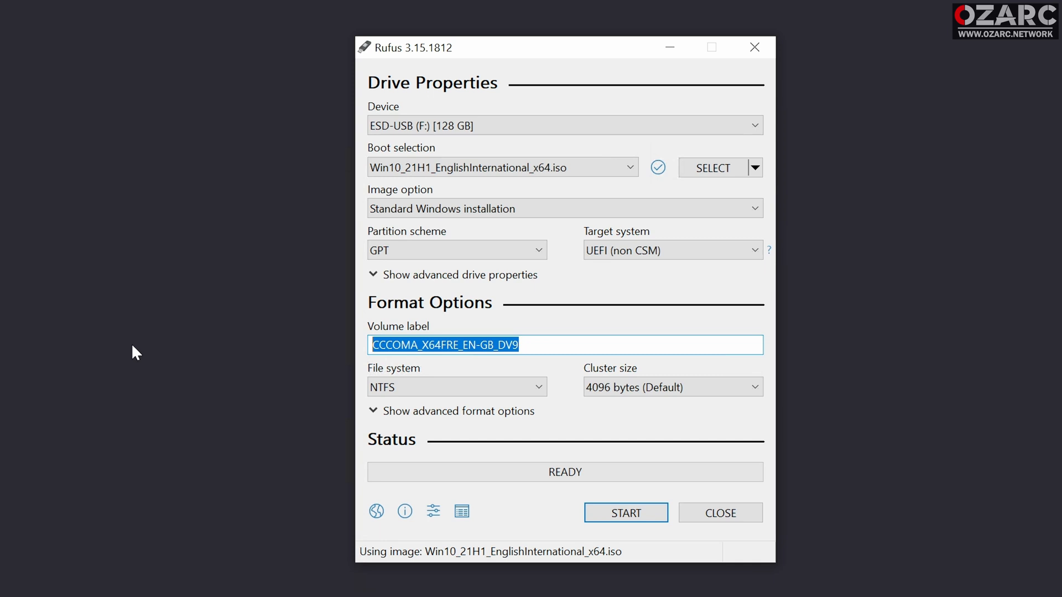
text(Win_10)
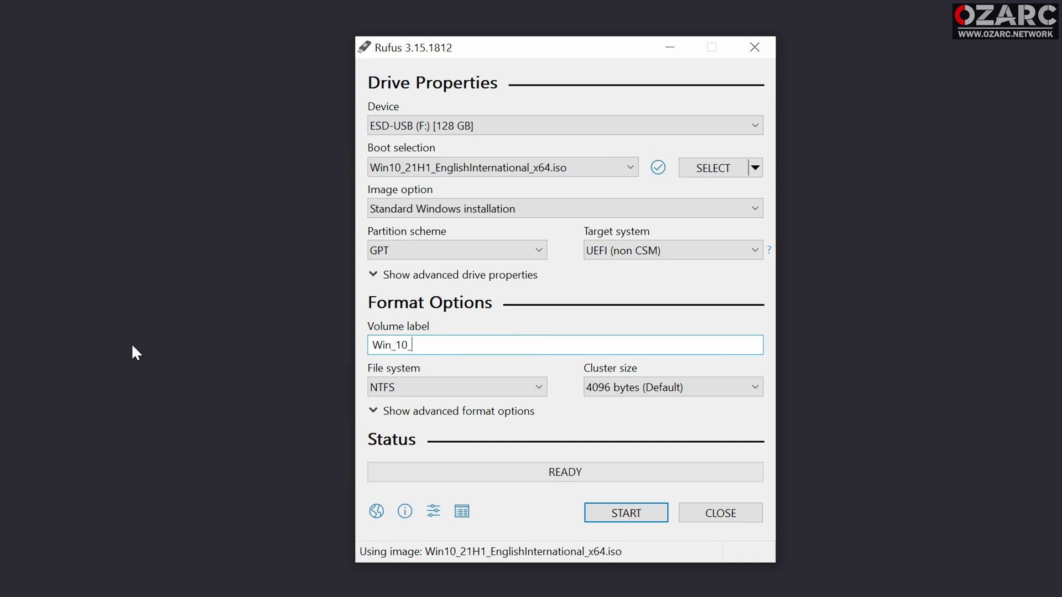
text(_21H1_Boot)
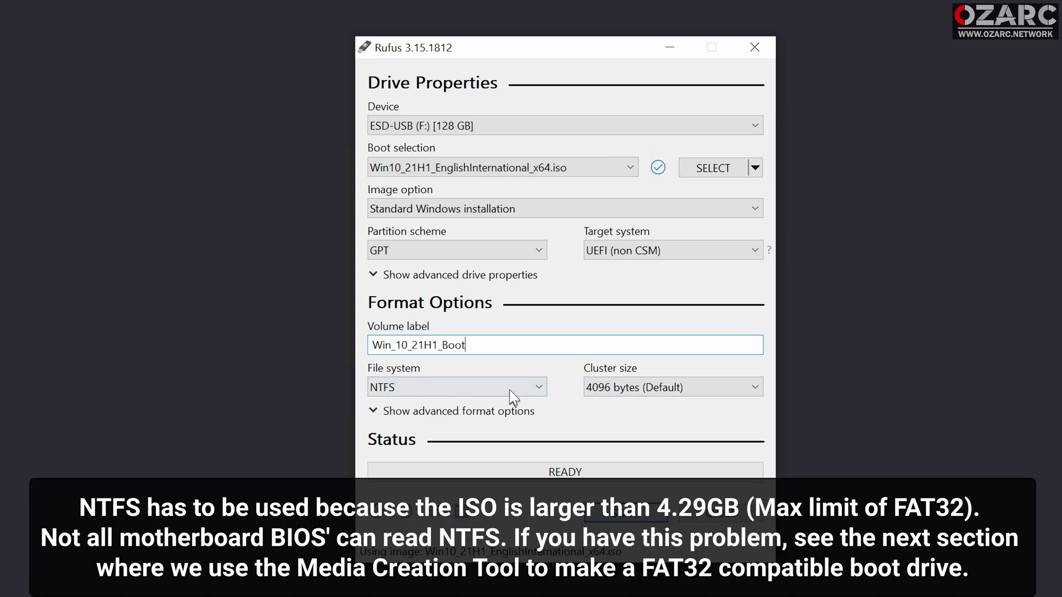
- Keep the NTFS file system, show the advanced format options, and start writing the USB drive, accepting that its data is erased
click(508, 388)
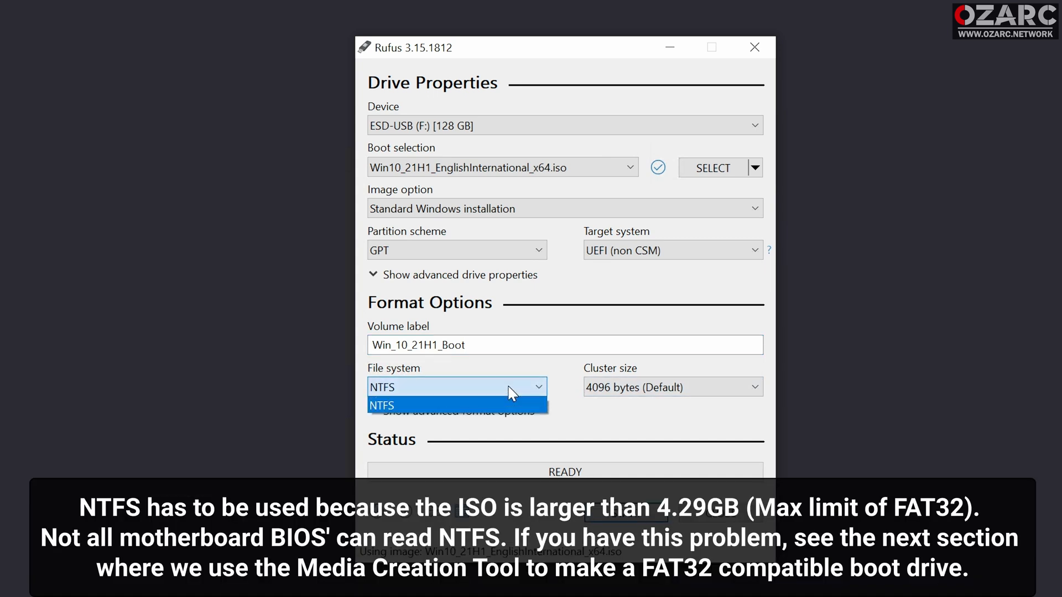
click(628, 388)
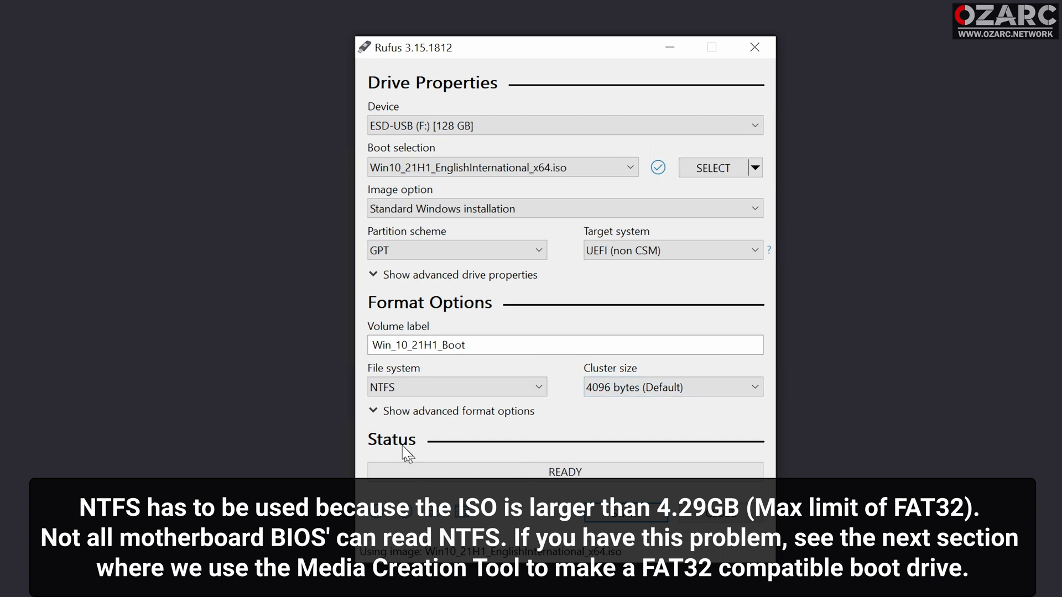
click(374, 412)
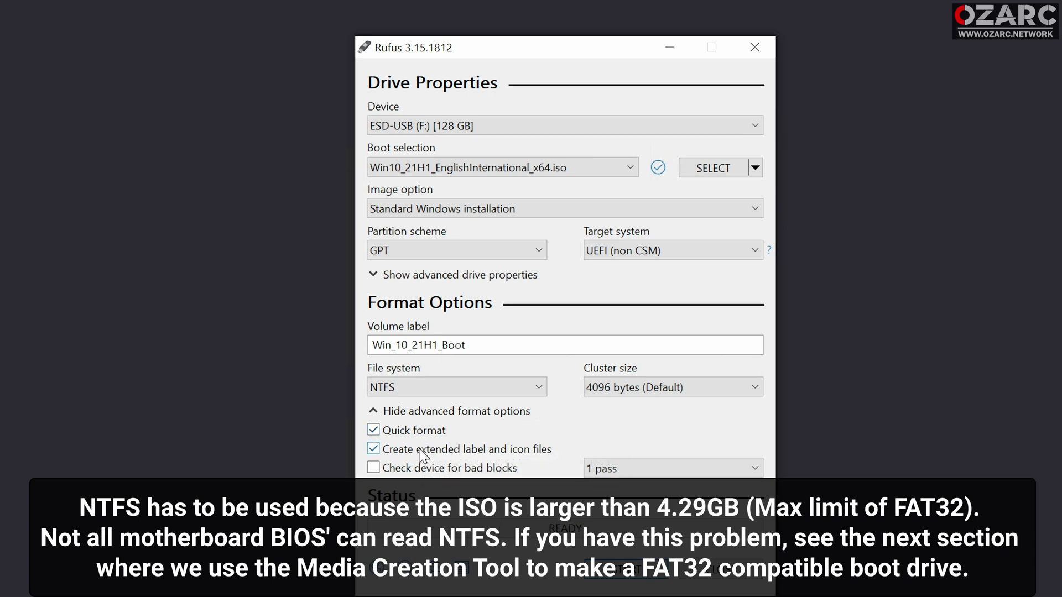
click(626, 570)
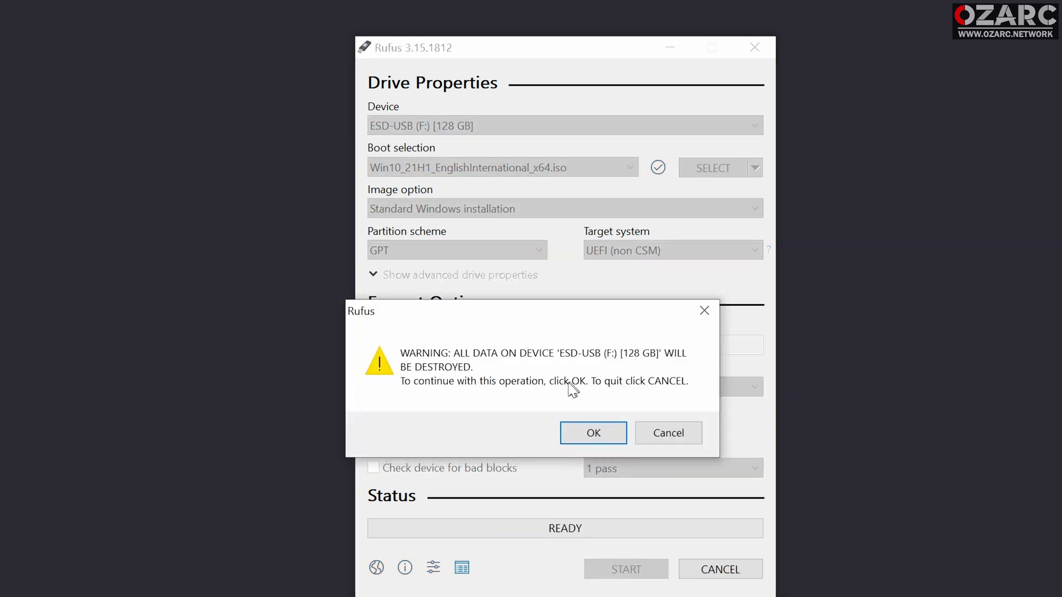
click(603, 436)
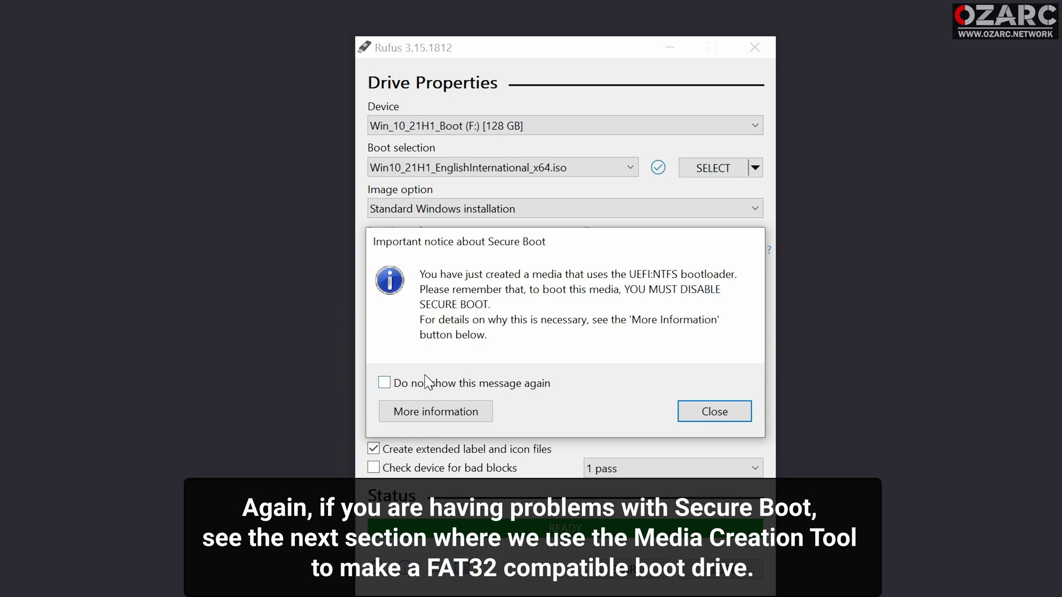
- Open the additional information on the Secure Boot notice and look through the Rufus FAQ on GitHub
click(431, 415)
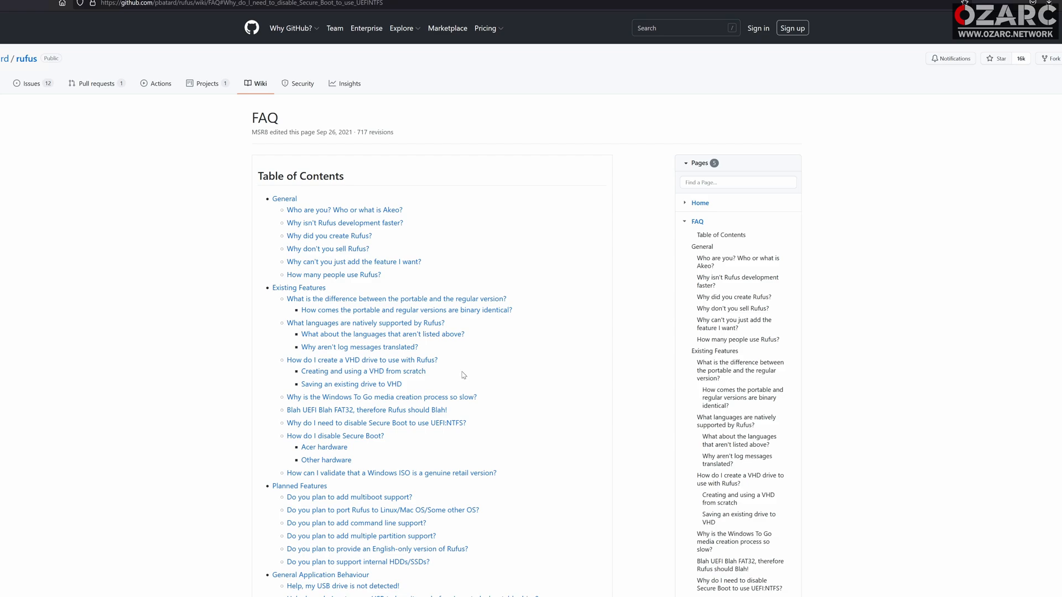
scroll(390, 437, down, 5)
scroll(392, 410, down, 8)
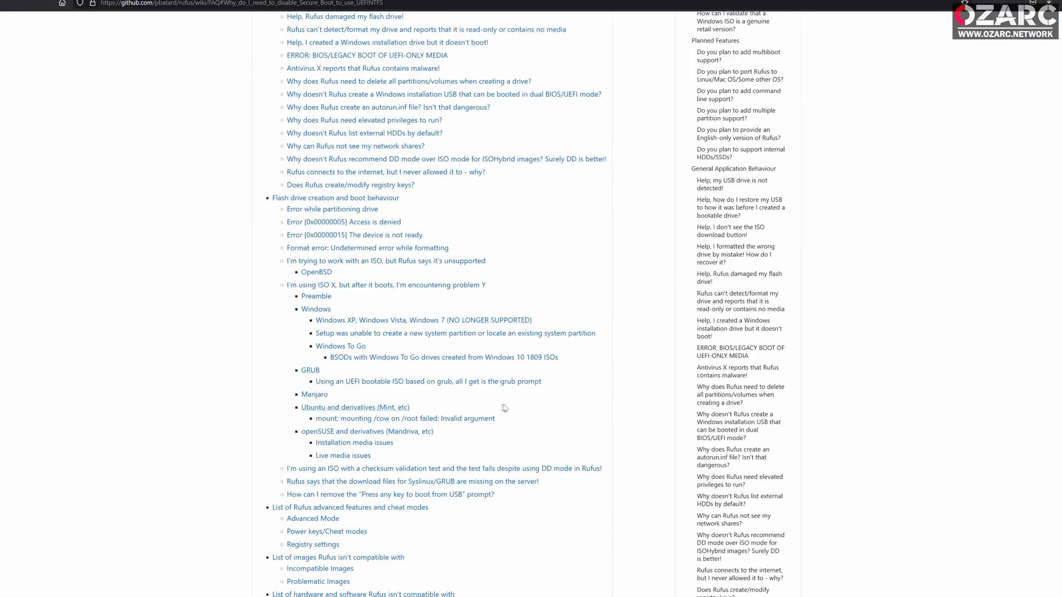
- Finish looking through the Rufus FAQ, dismiss the Secure Boot notice, and close Rufus
scroll(432, 304, down, 18)
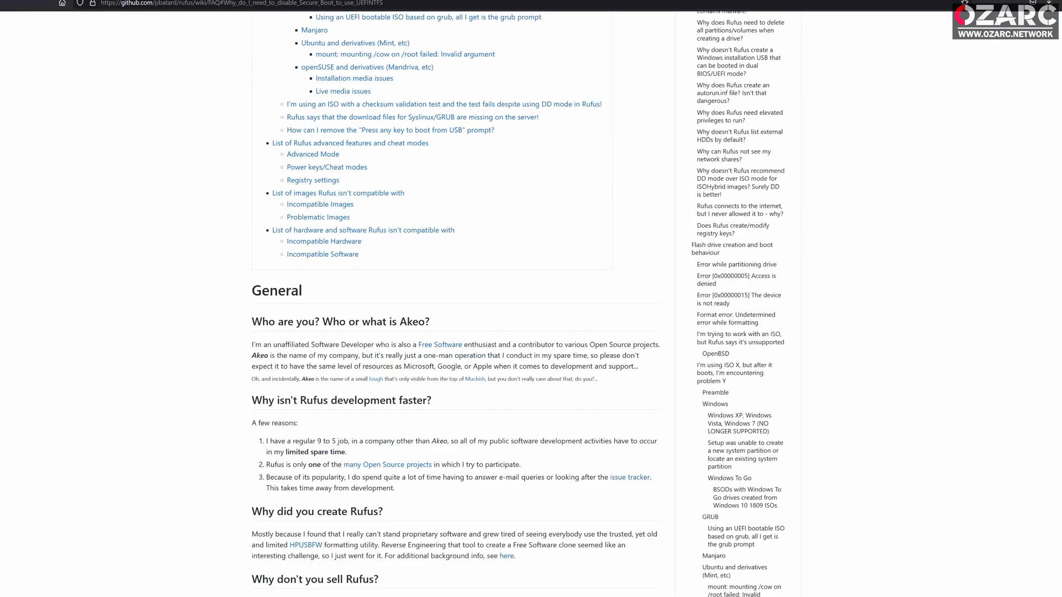
key(Home)
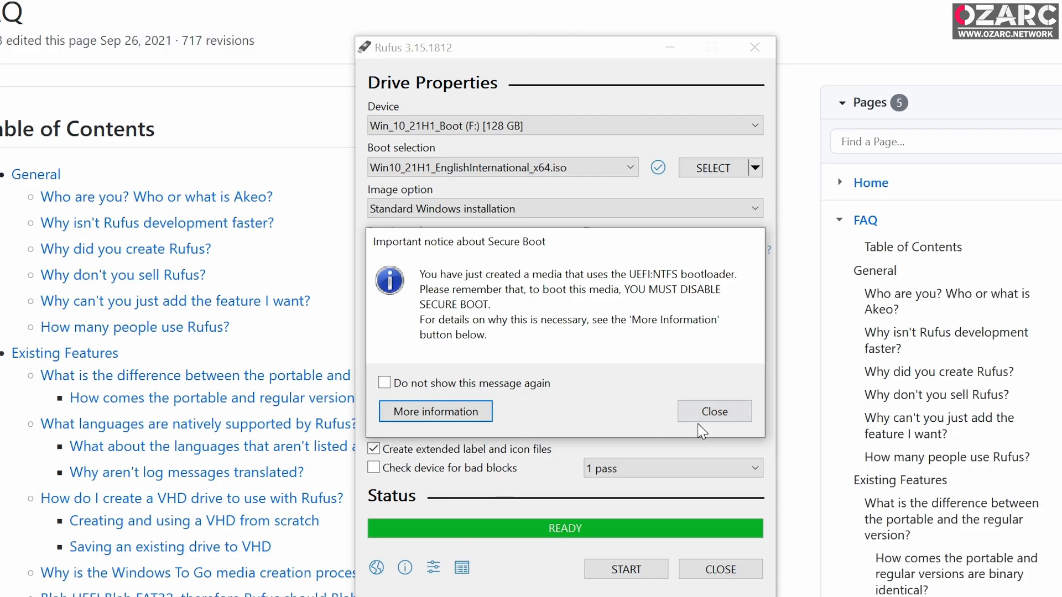
click(703, 416)
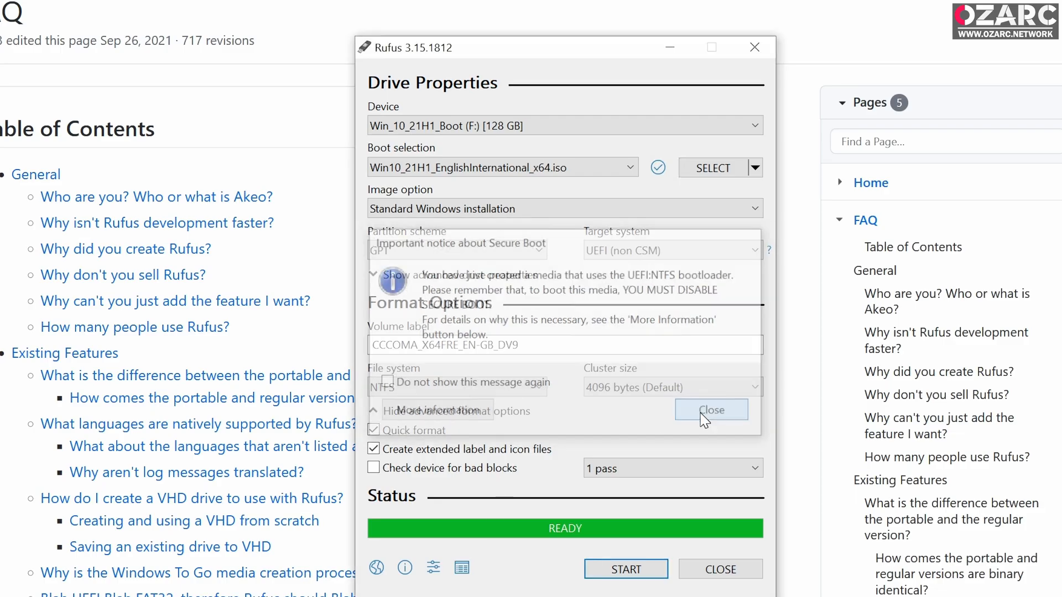
click(720, 573)
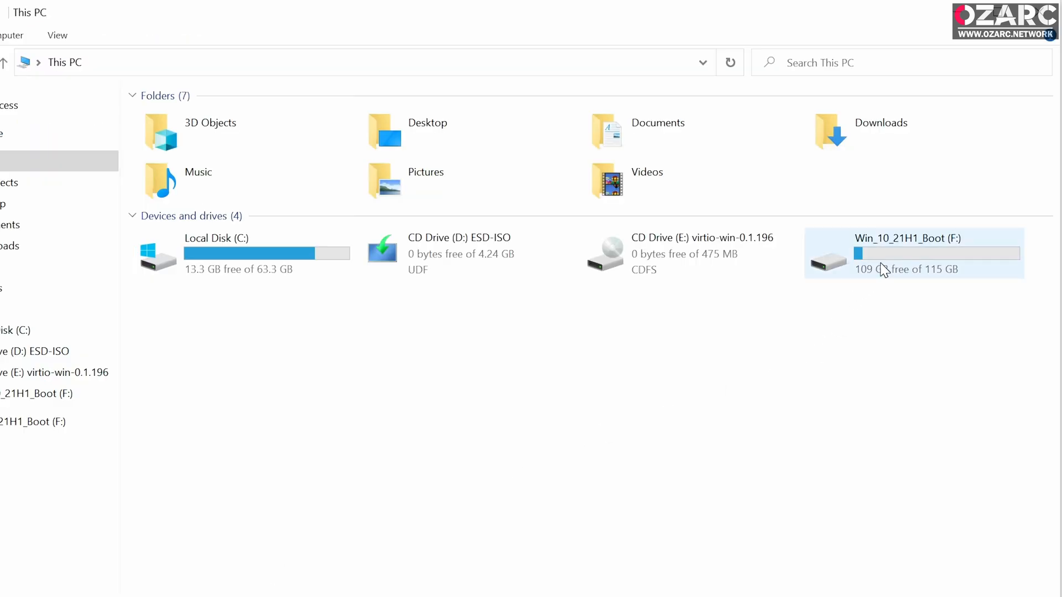
- Open the Win_10_21H1_Boot (F:) drive and check the installation files and folders written to it
click(883, 270)
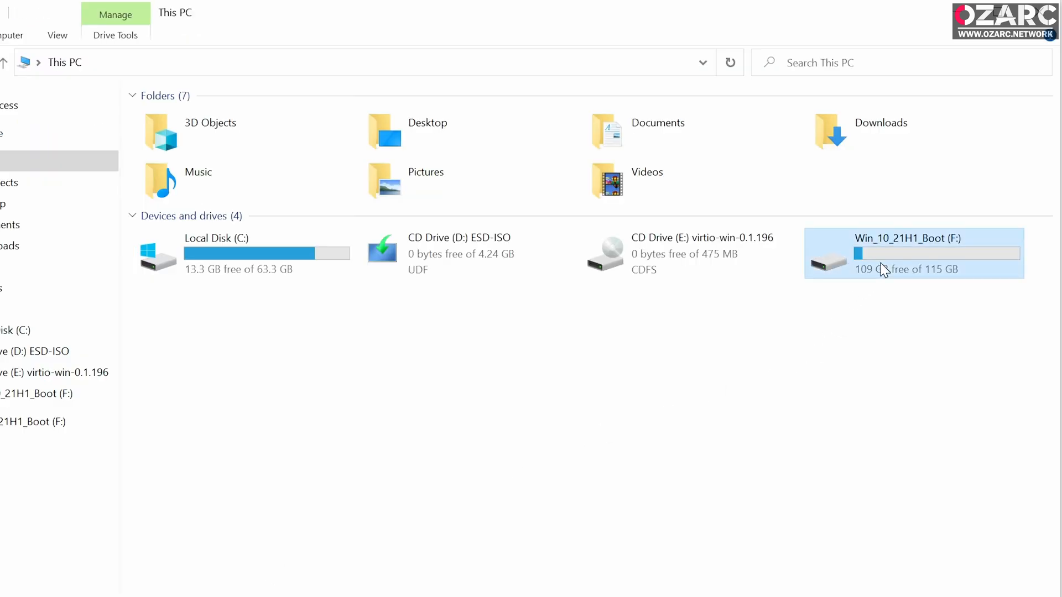
double_click(883, 270)
drag(326, 420, 100, 92)
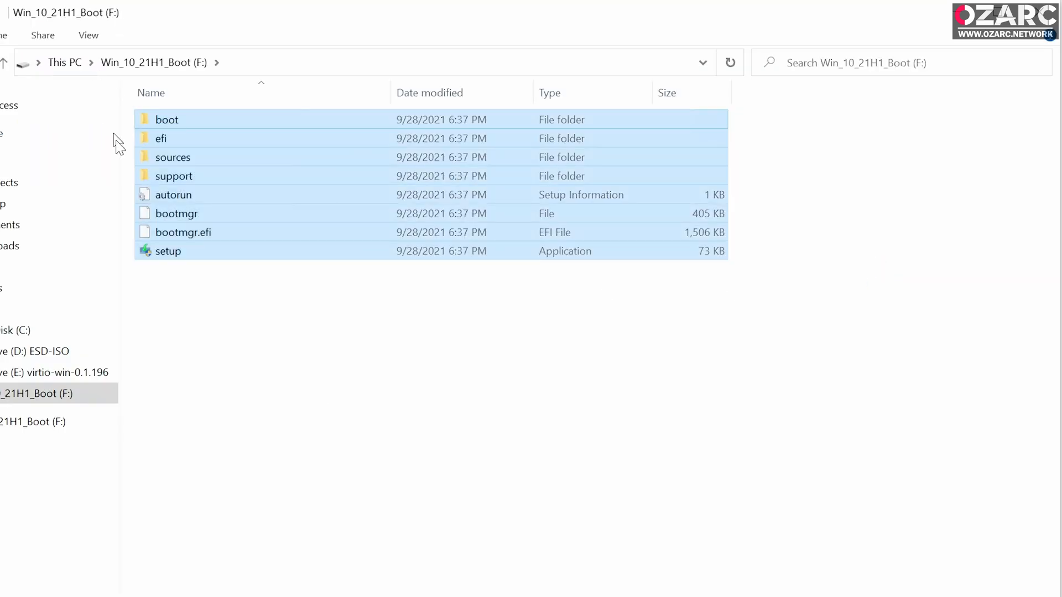
click(241, 370)
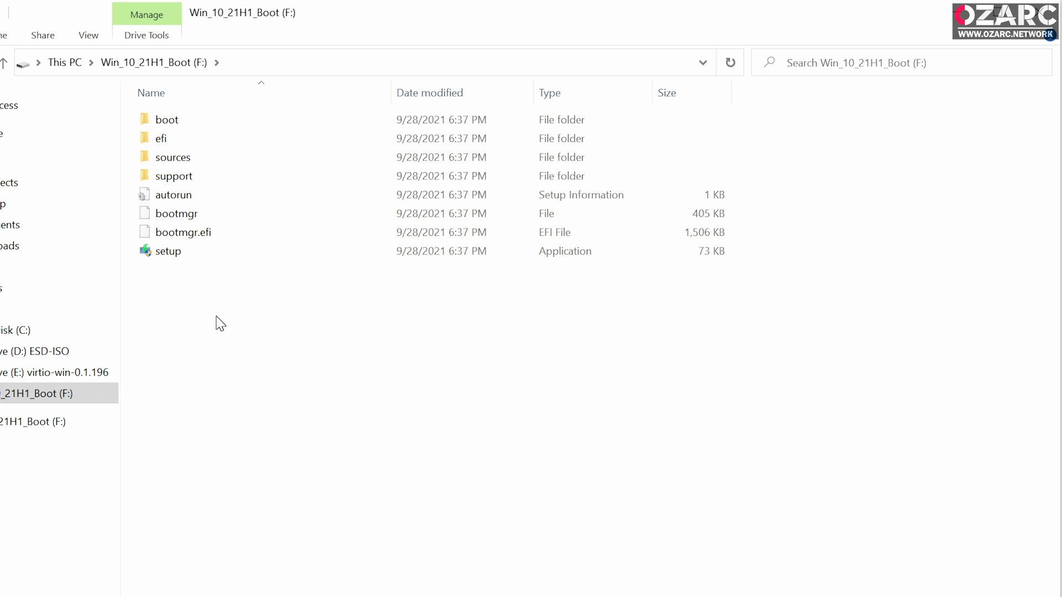
- Test the USB drive by running its setup application with permission, proceeding to the update check, and quitting the installer
double_click(159, 253)
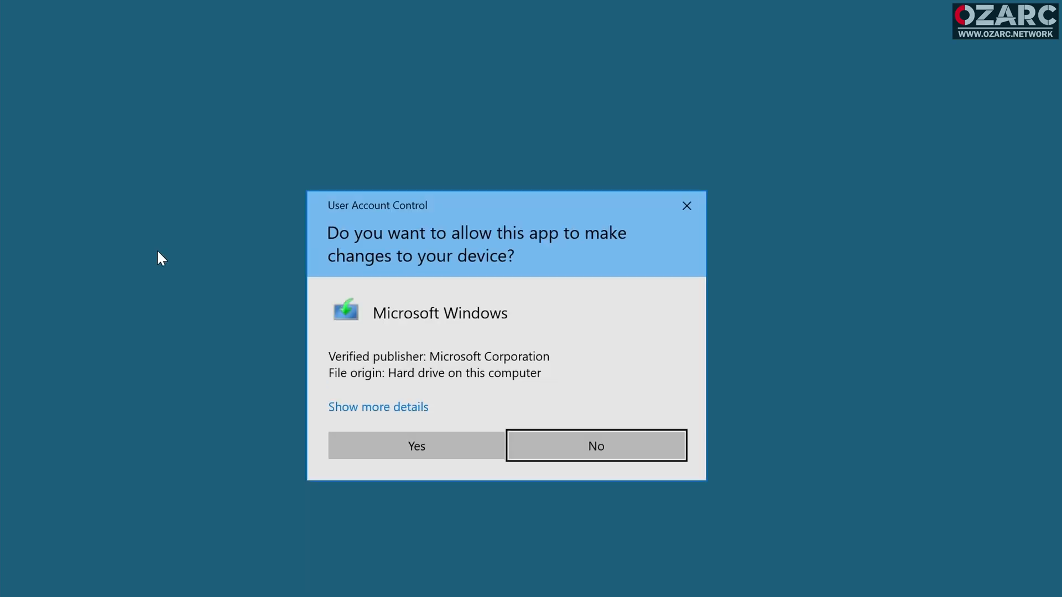
click(391, 454)
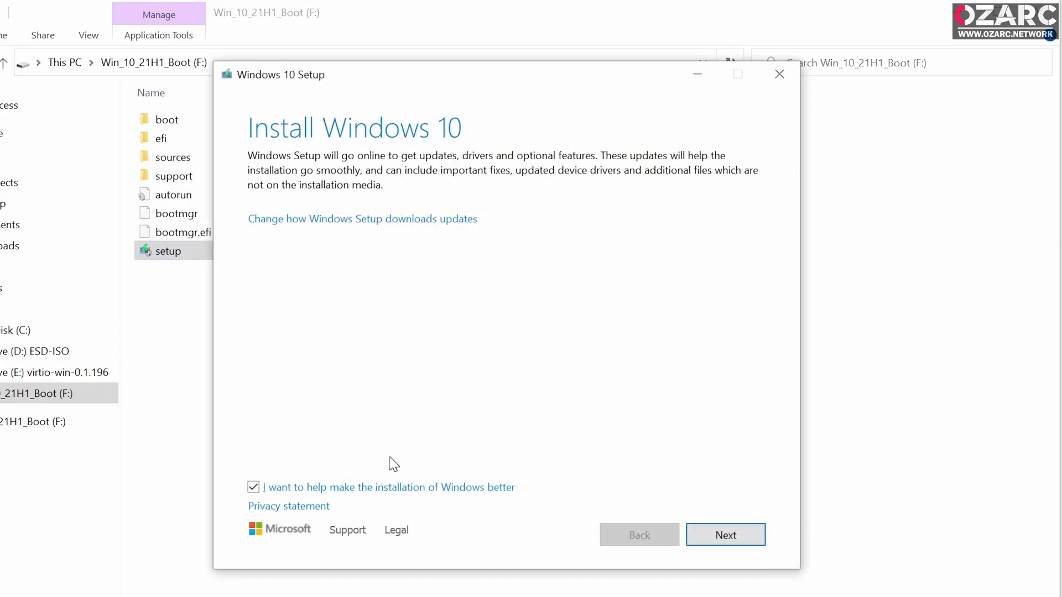
click(393, 486)
click(721, 539)
click(721, 536)
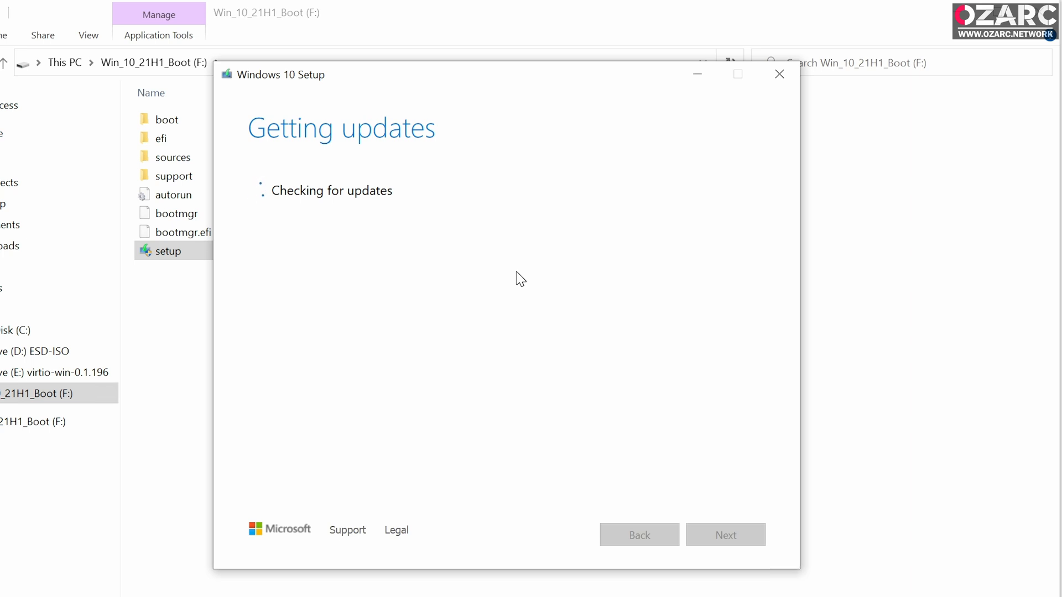
click(777, 76)
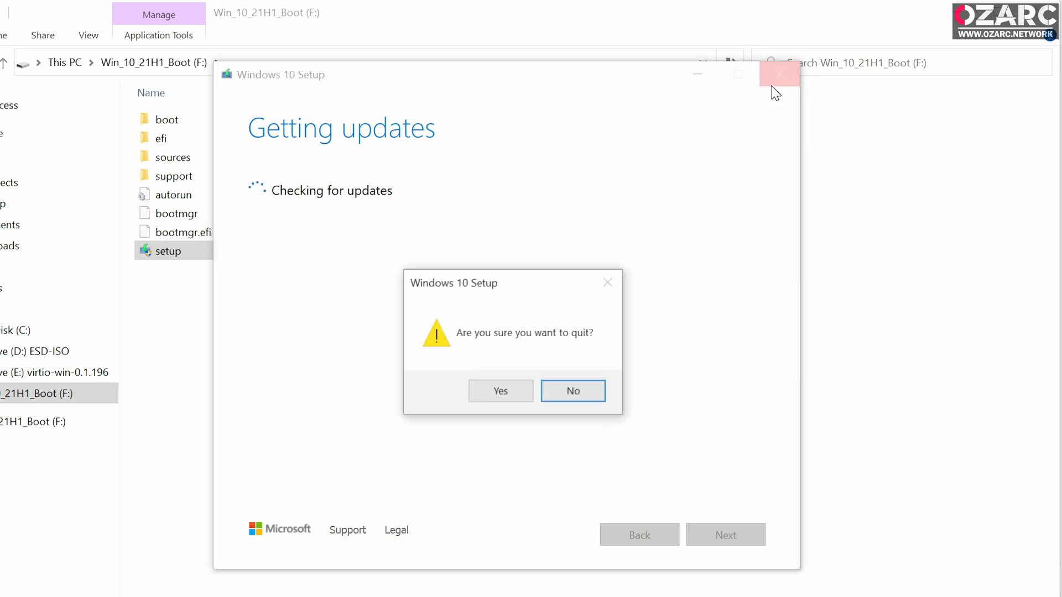
click(501, 393)
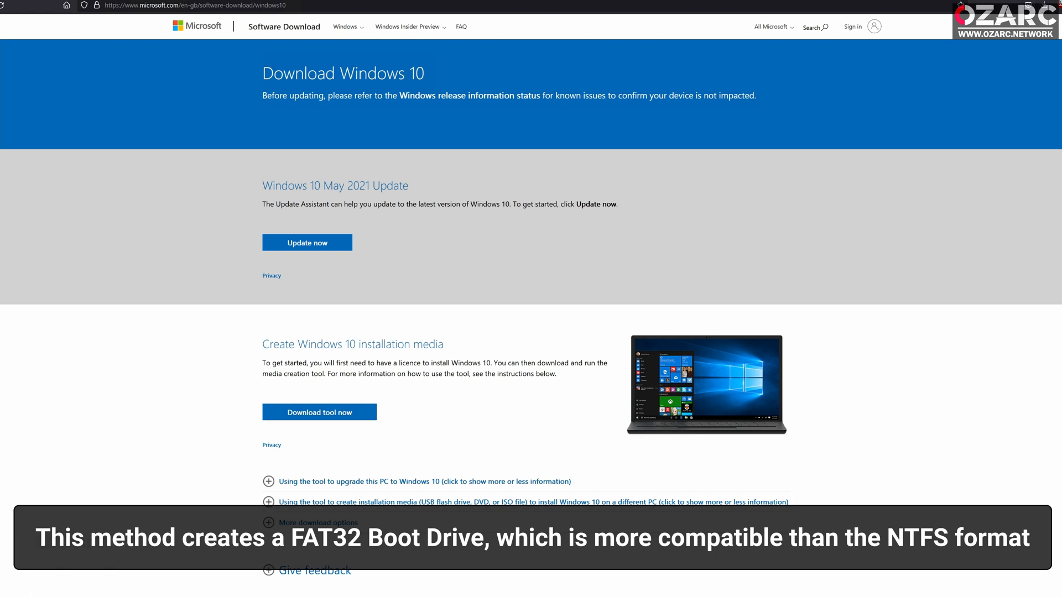
- Run MediaCreationTool21H1.exe from the browser downloads and choose to create installation media for another PC
click(1043, 5)
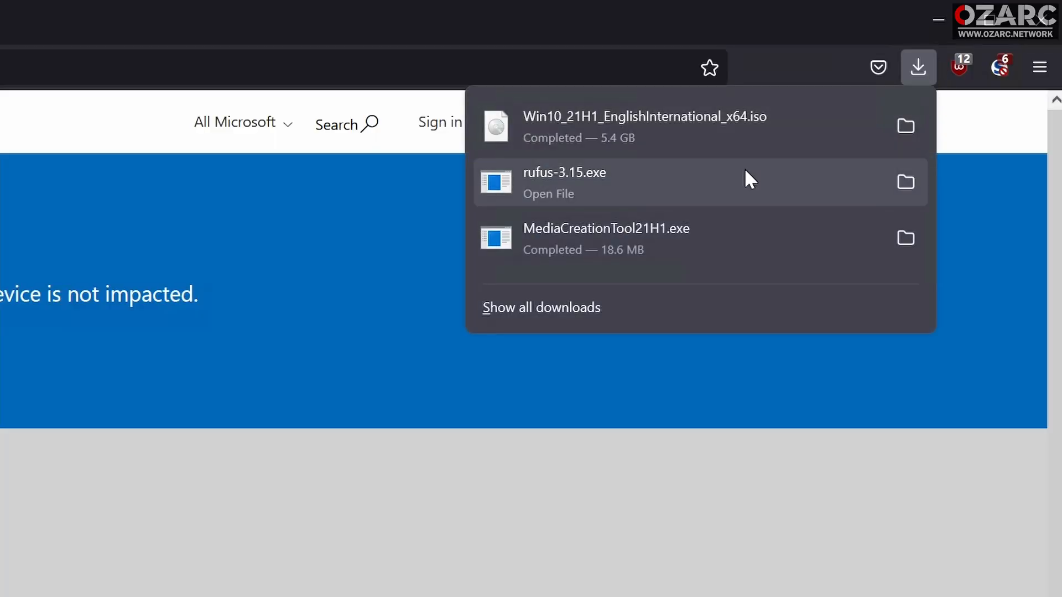
click(719, 238)
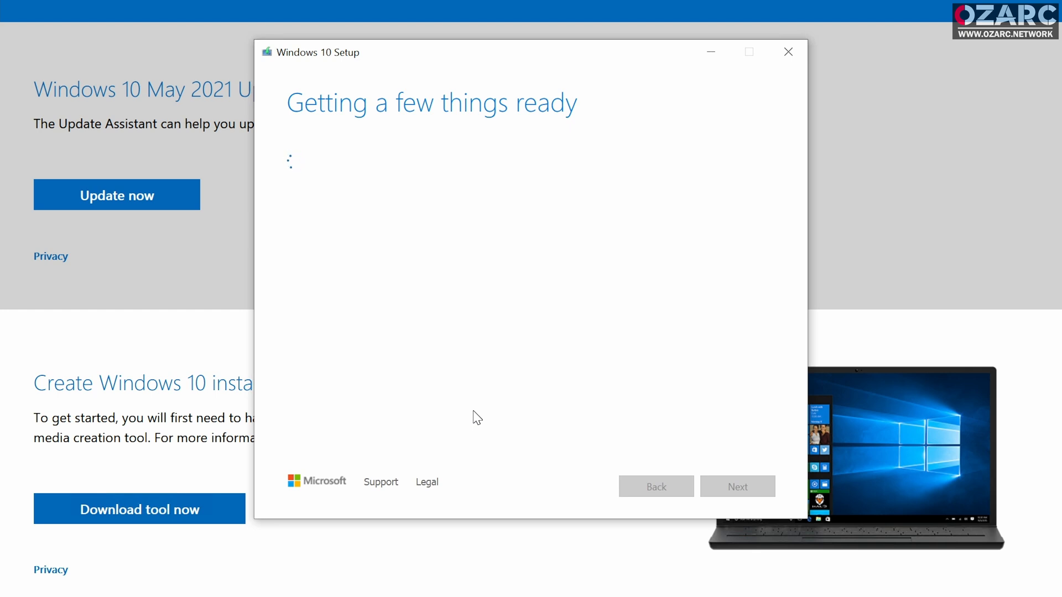
click(737, 488)
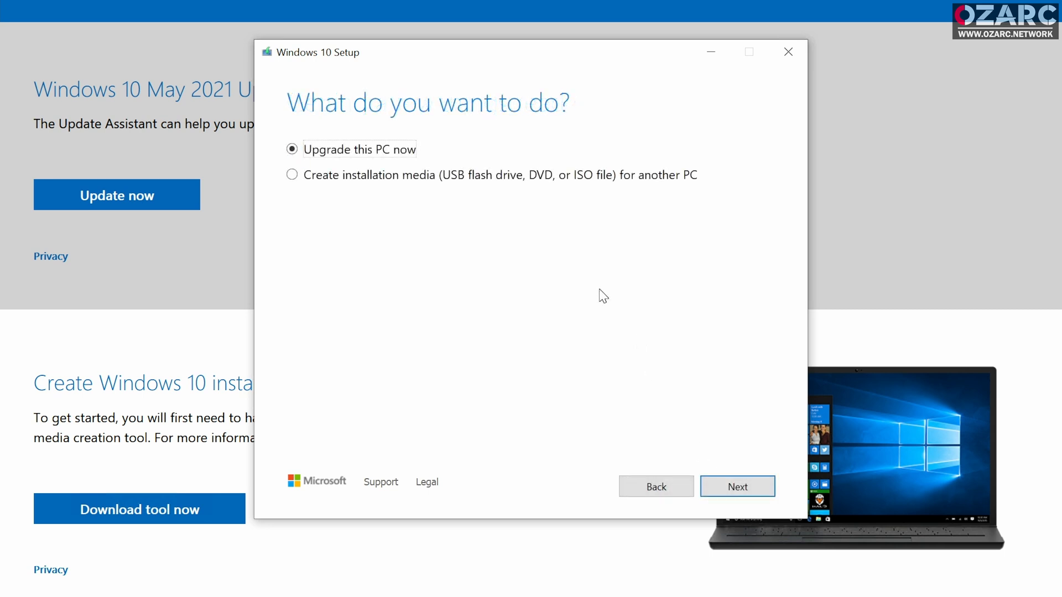
click(315, 180)
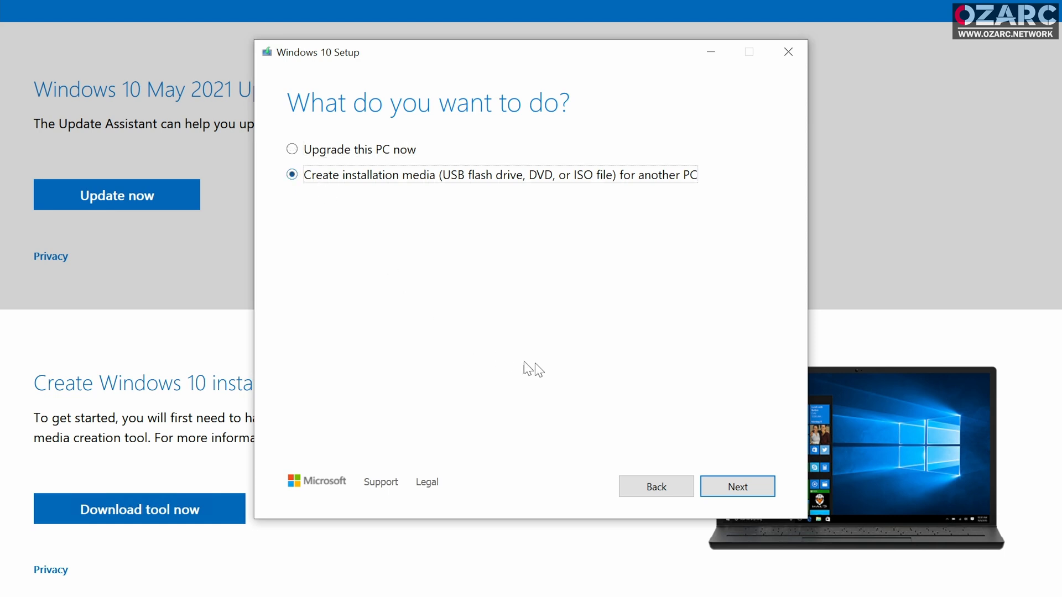
click(732, 488)
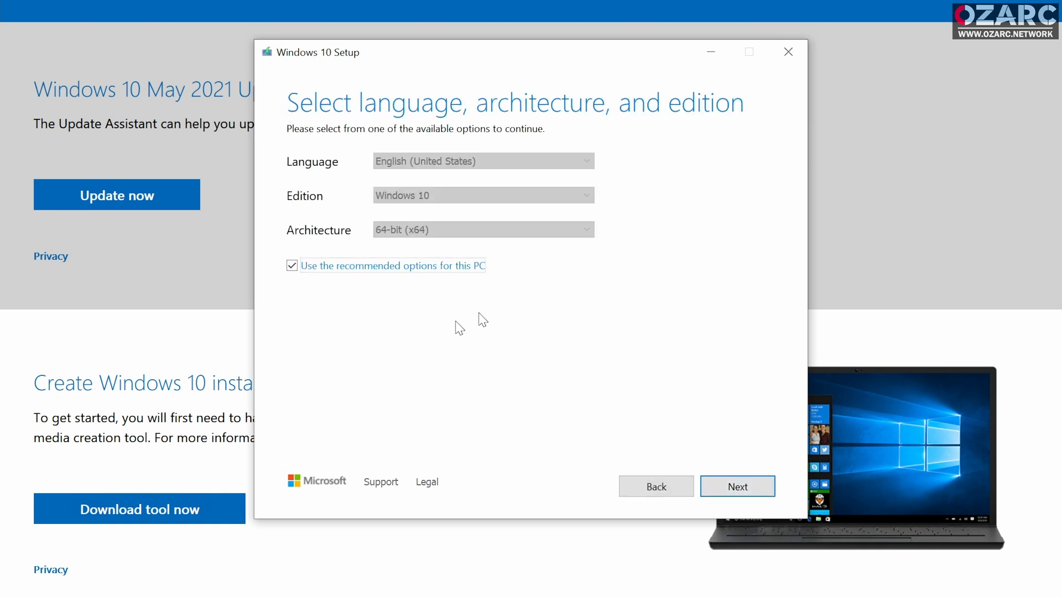
- Keep the recommended language, edition and architecture, and choose ISO file as the media to create
click(743, 492)
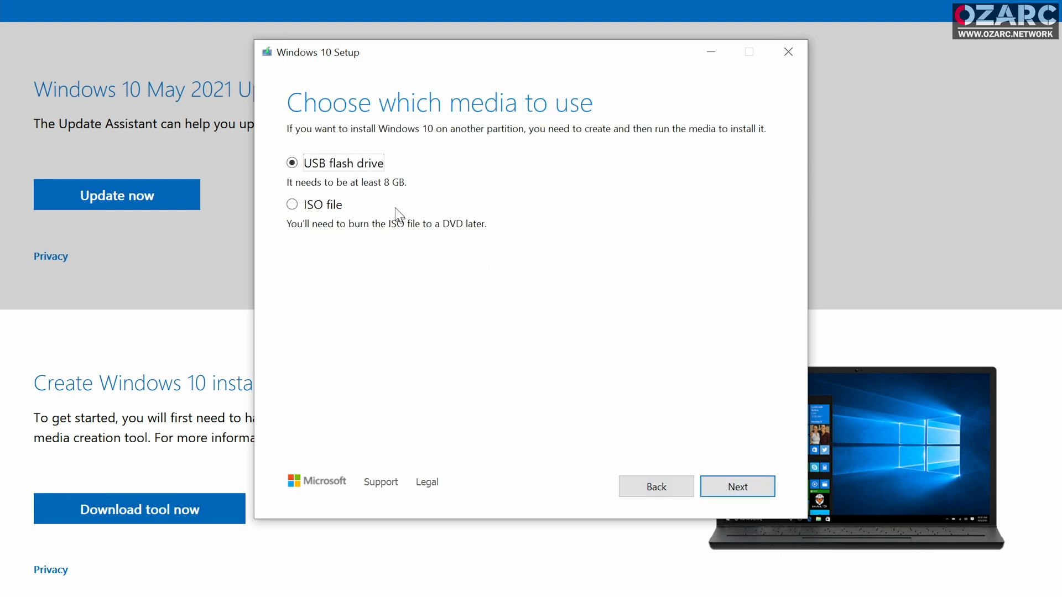
click(296, 204)
click(739, 490)
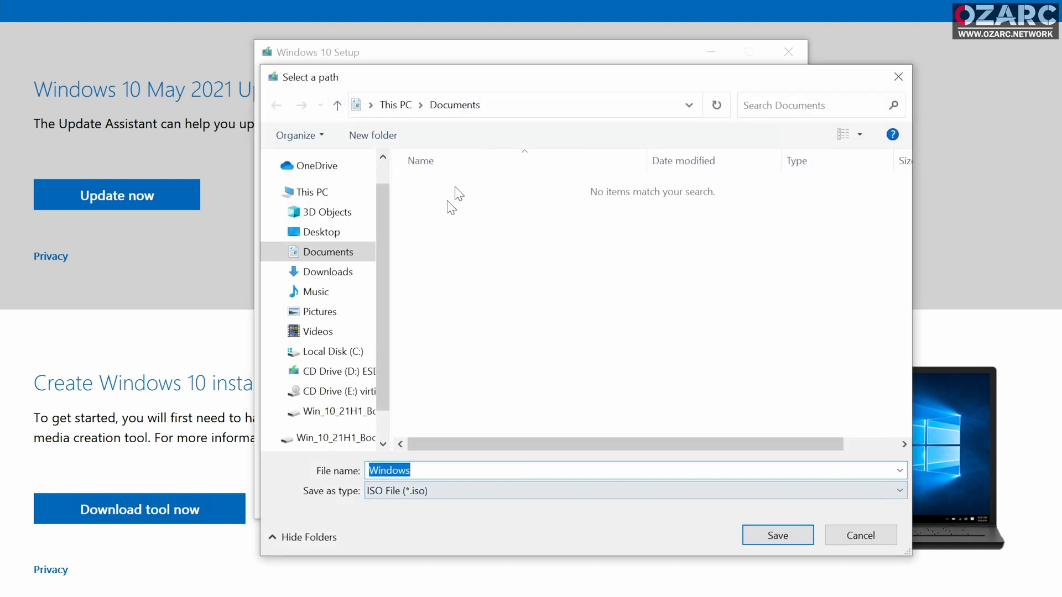
- Save the ISO file as Windows in the Downloads folder and finish the media creation tool once the file is there
click(344, 275)
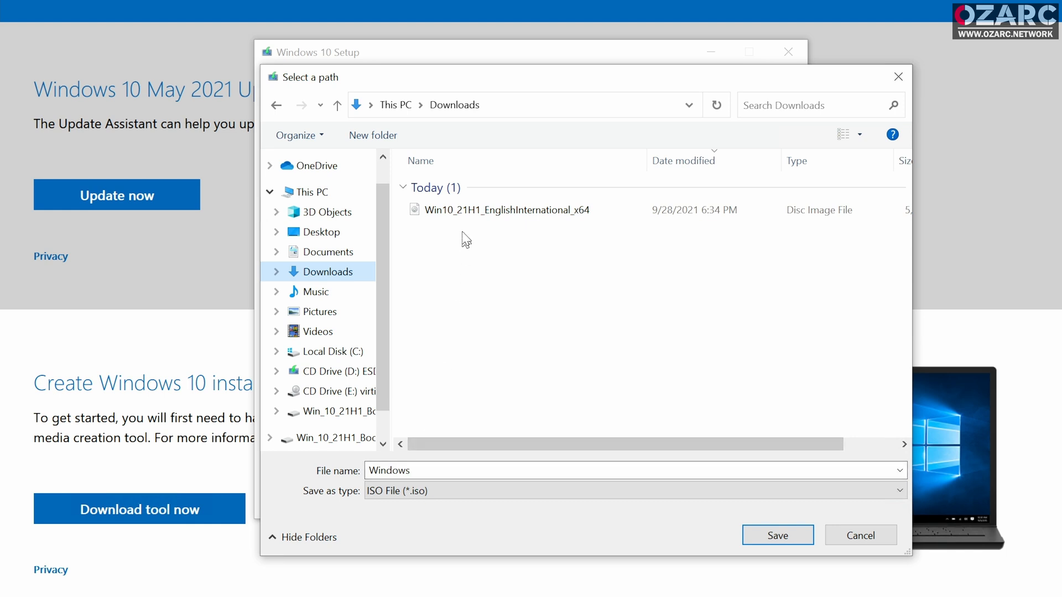
double_click(427, 472)
click(428, 472)
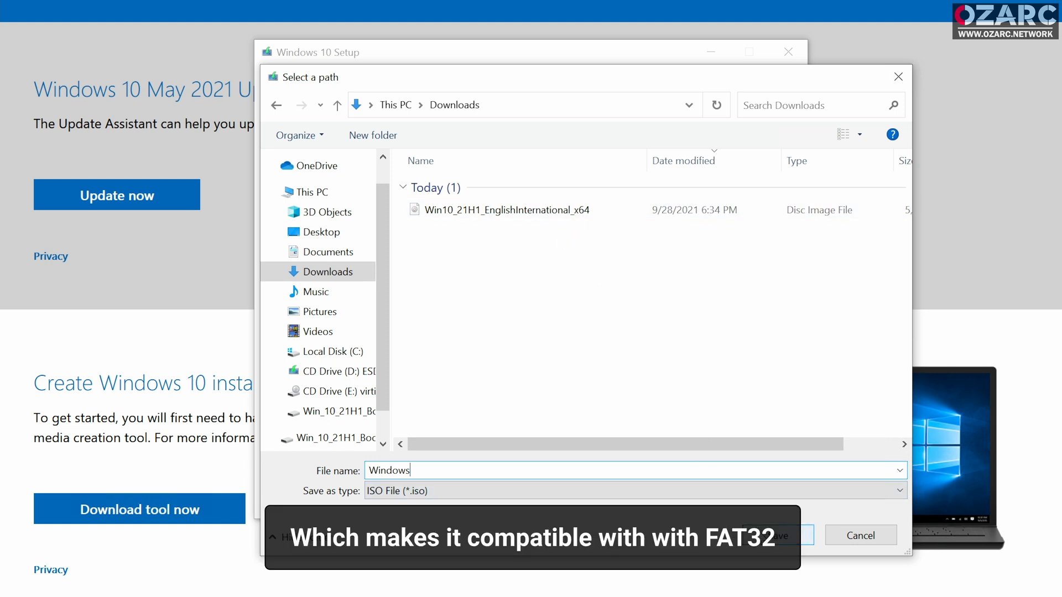
click(805, 534)
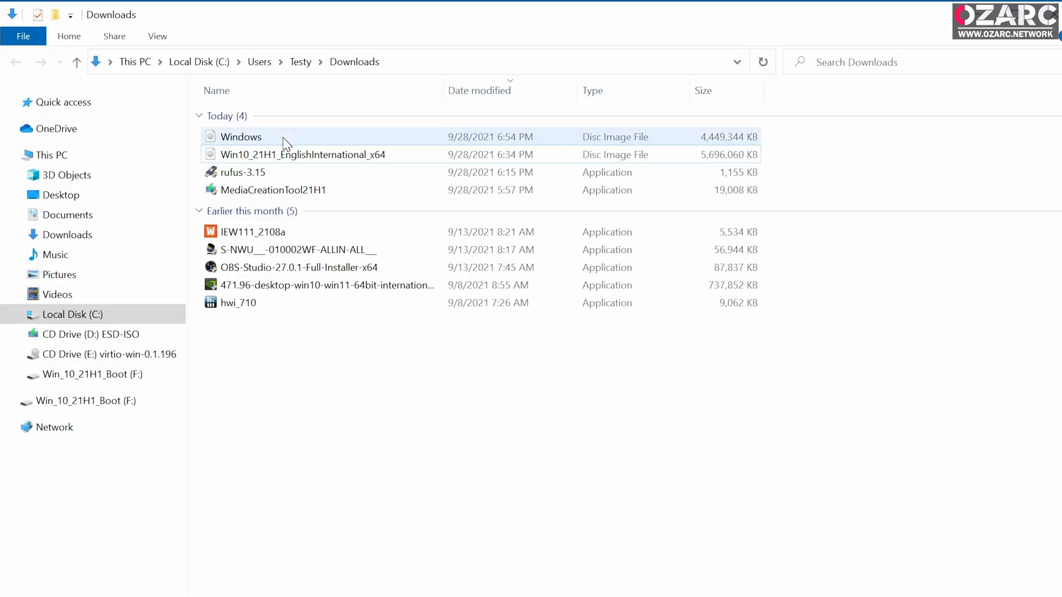
click(283, 137)
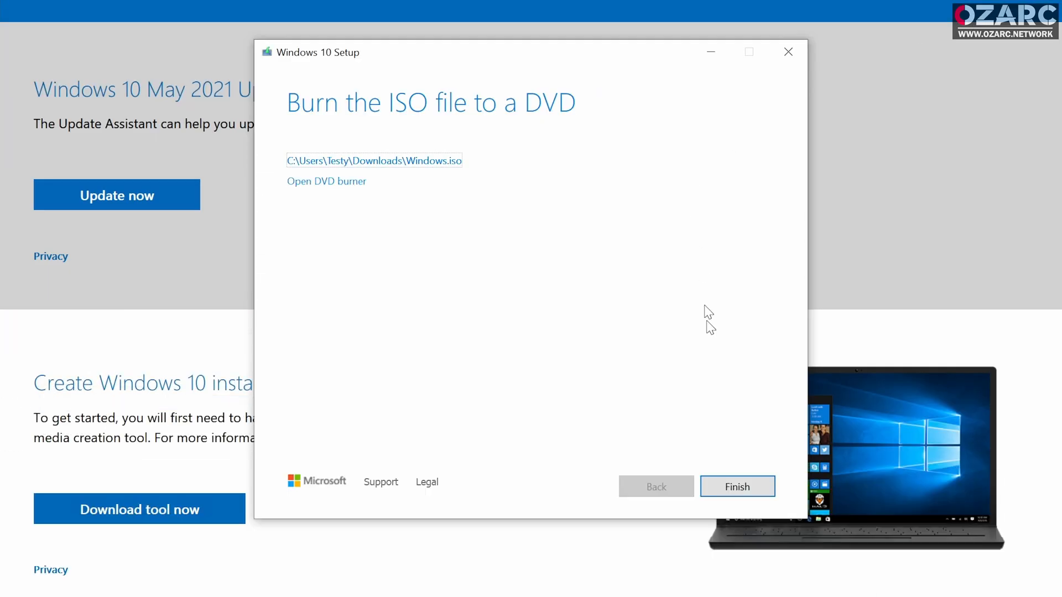
click(751, 484)
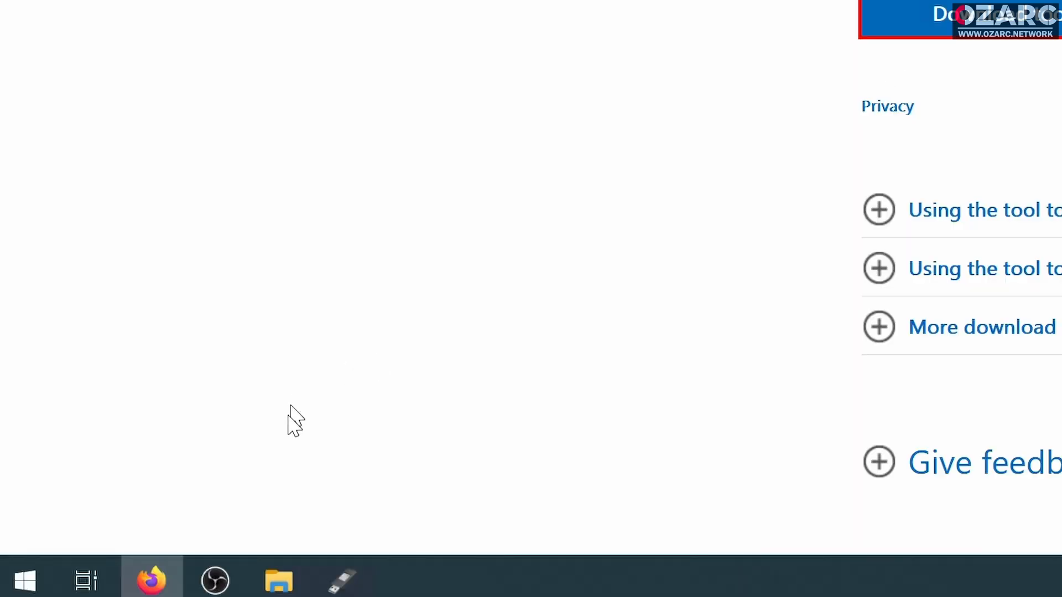
- Switch to Rufus and load the Windows ISO from Downloads as the boot image for the USB drive
click(342, 585)
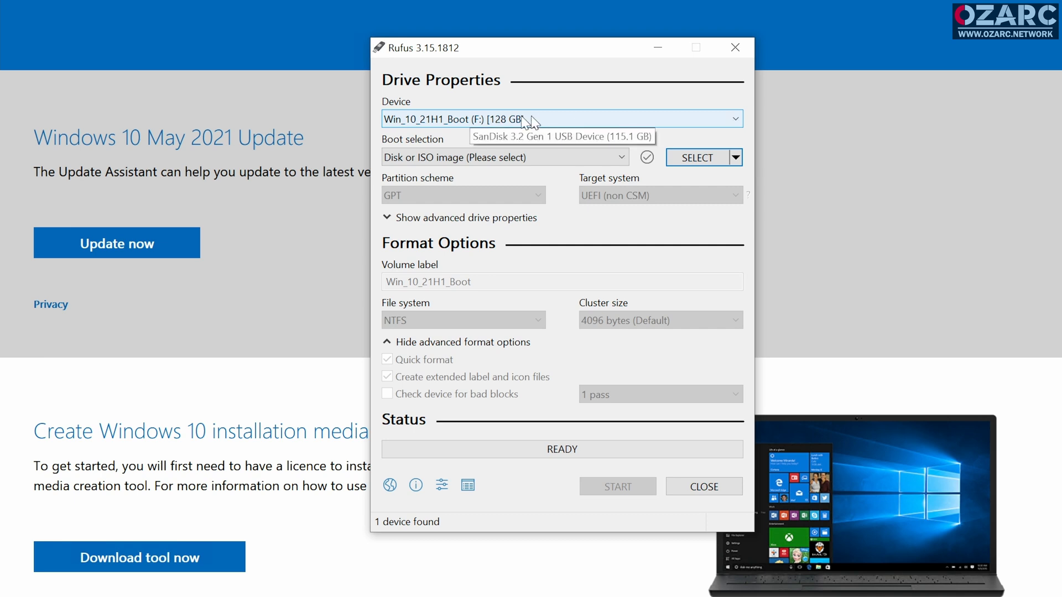
click(517, 157)
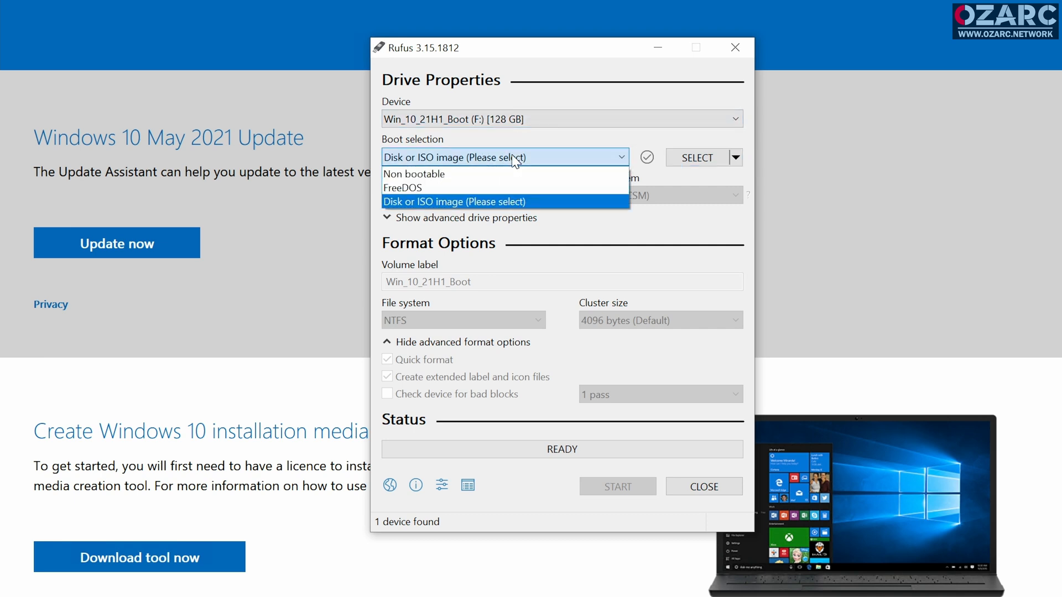
click(516, 159)
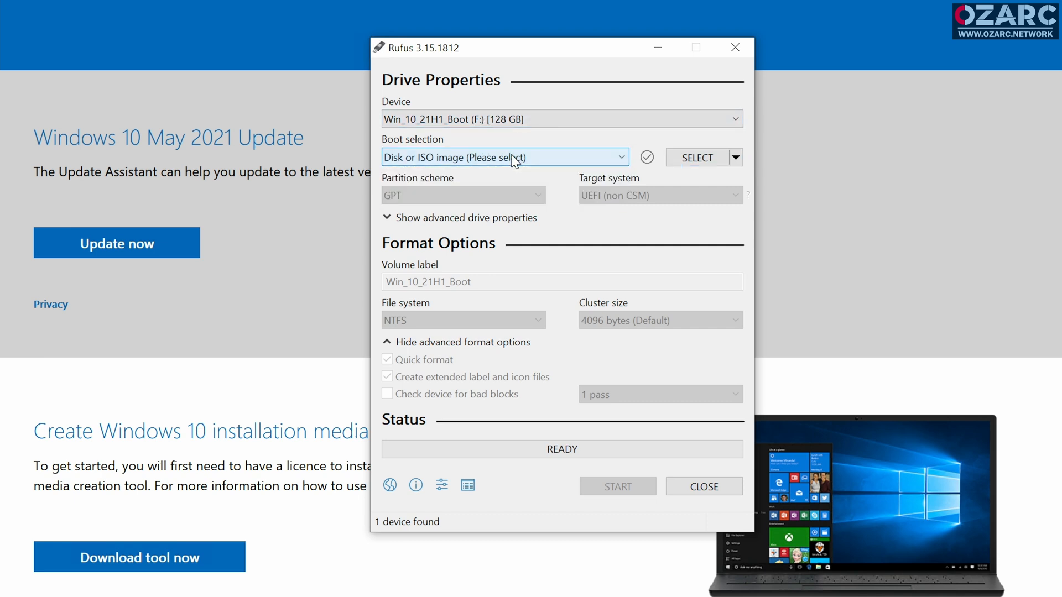
click(701, 155)
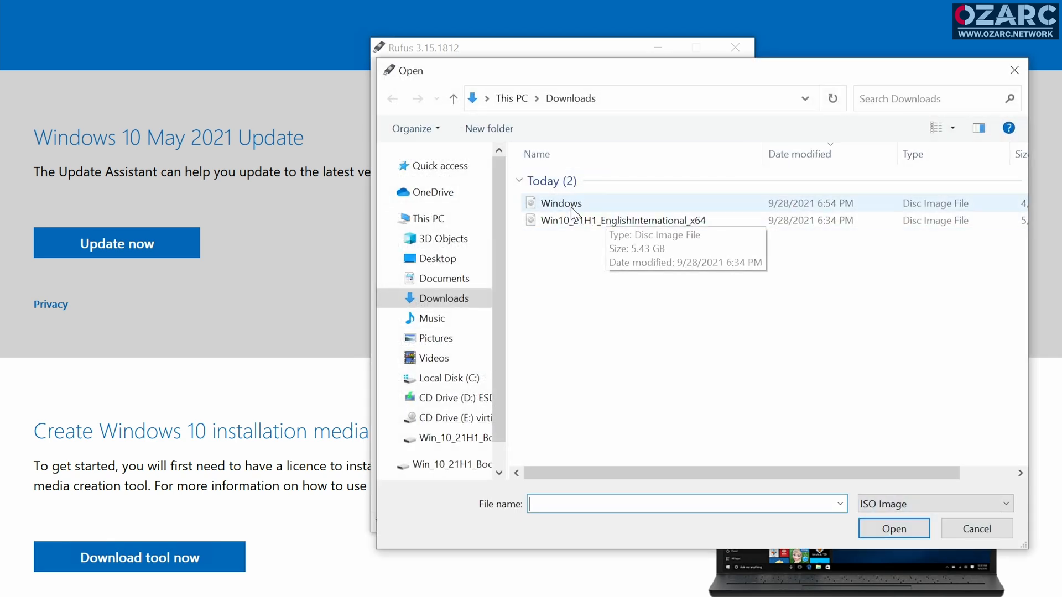
click(571, 208)
click(888, 528)
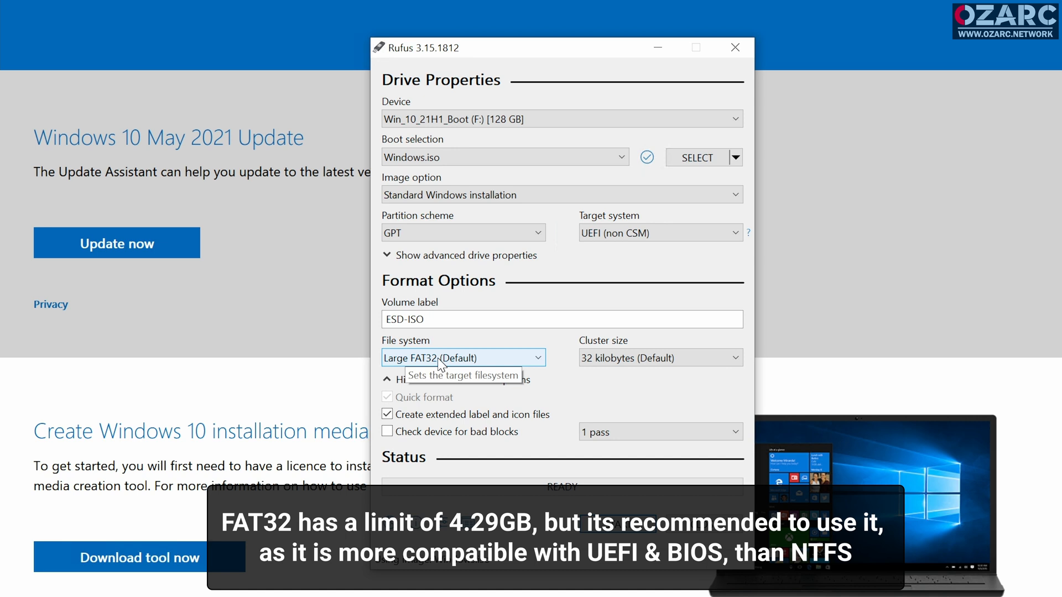
- Keep Large FAT32 as the file system and ESD-ISO as the volume label, and start writing the drive, accepting that its data is erased
click(441, 364)
click(439, 360)
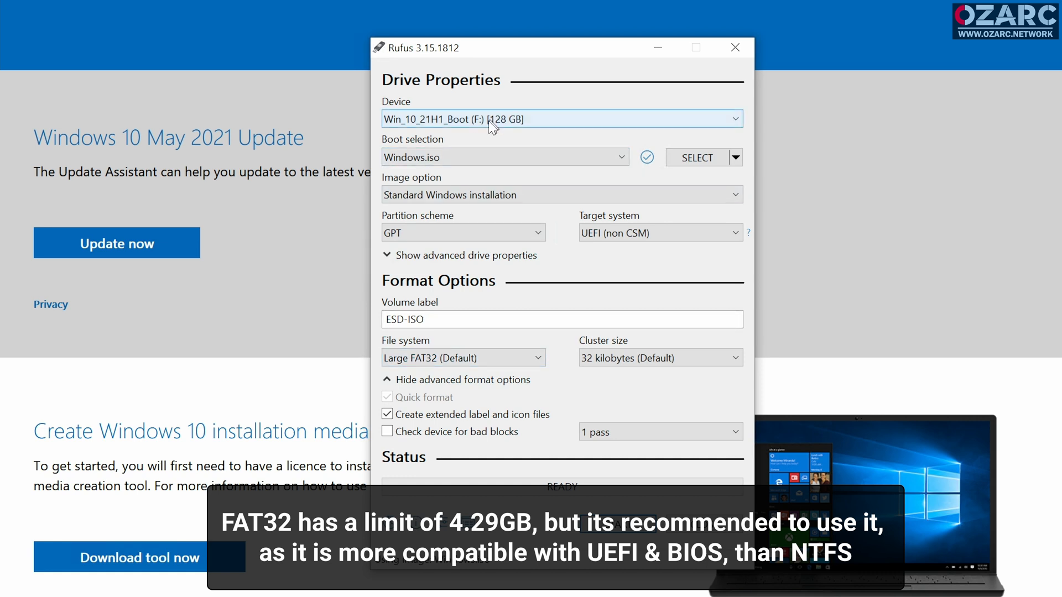
drag(445, 316, 300, 304)
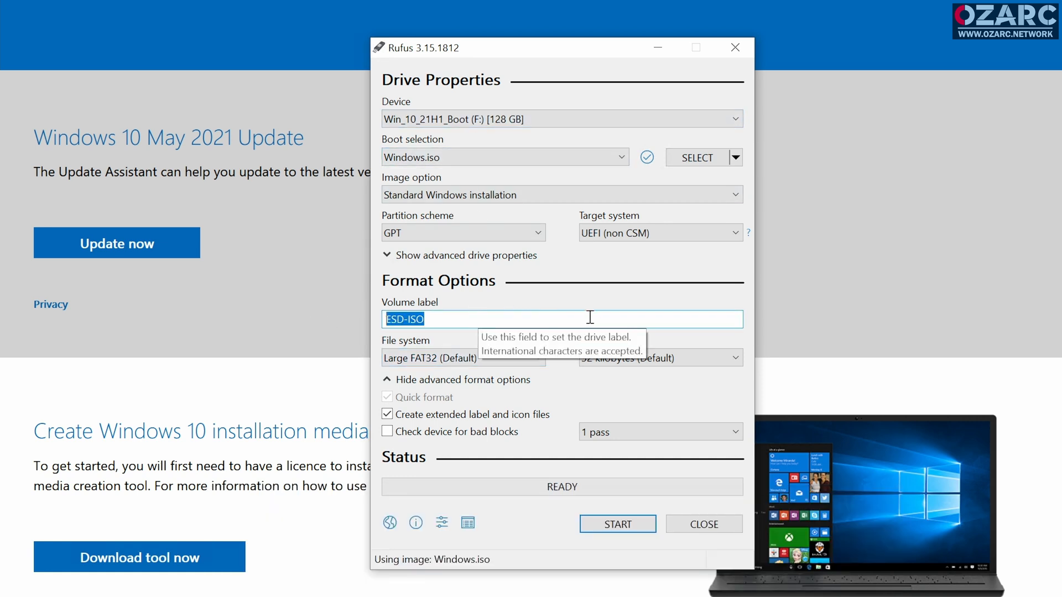
click(607, 530)
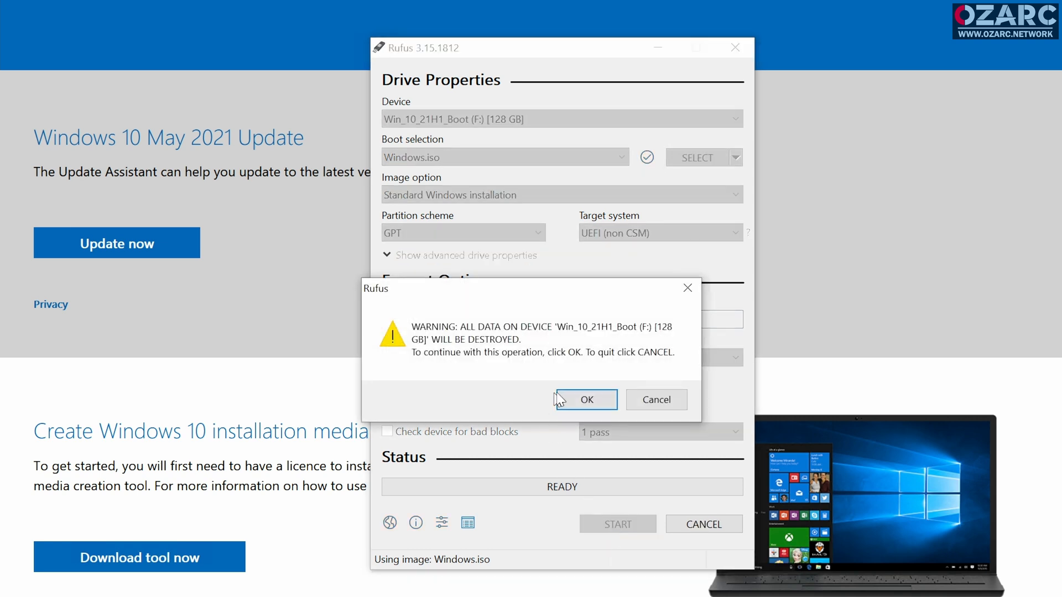
click(570, 397)
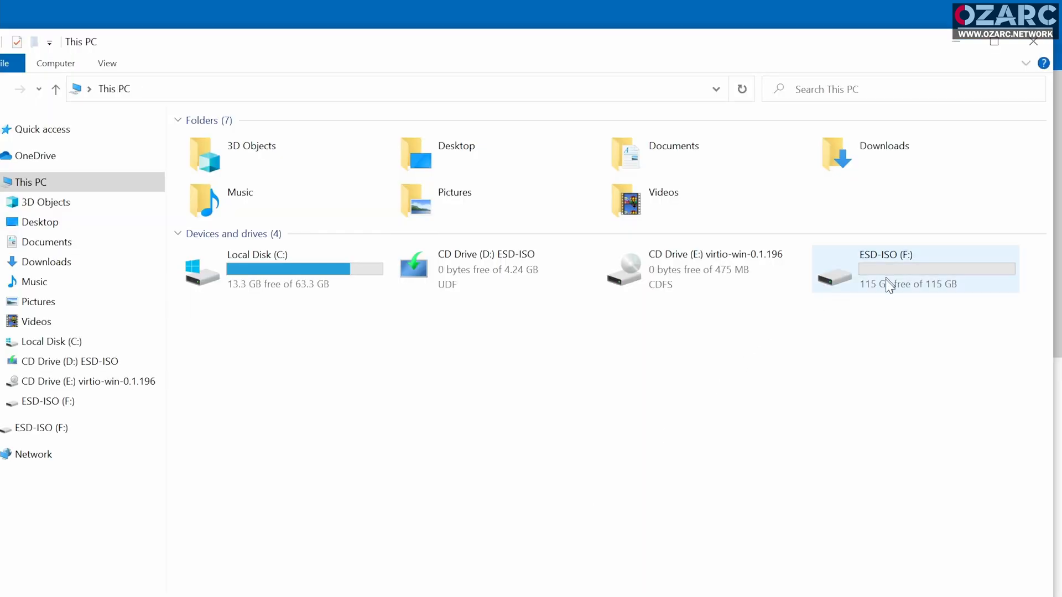
- Refresh the drive overview, open the ESD-ISO (F:) drive, and check the installation files written to it
right_click(862, 392)
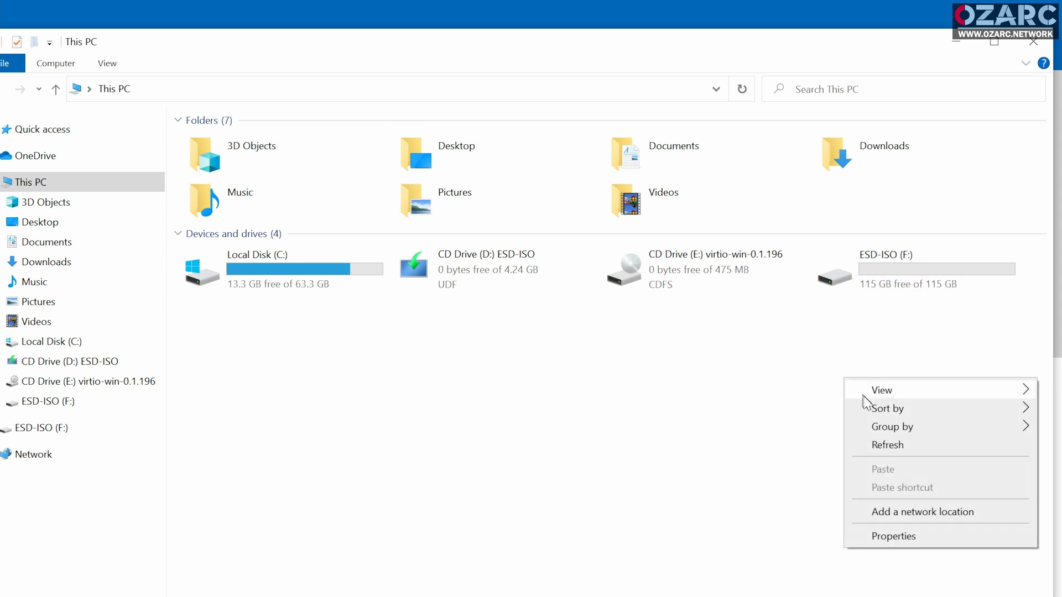
click(885, 446)
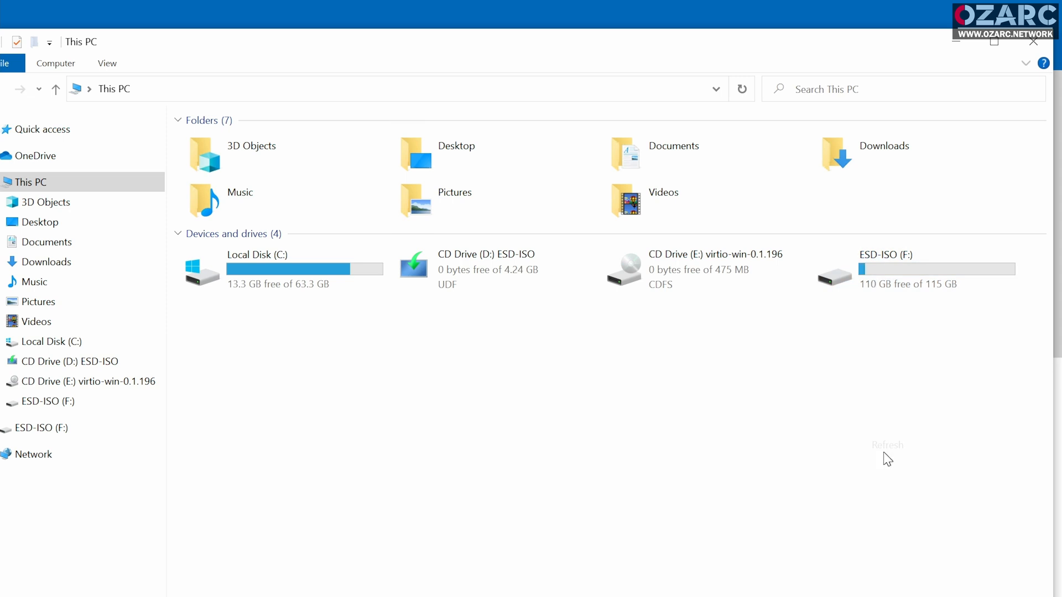
double_click(875, 282)
drag(313, 354, 187, 84)
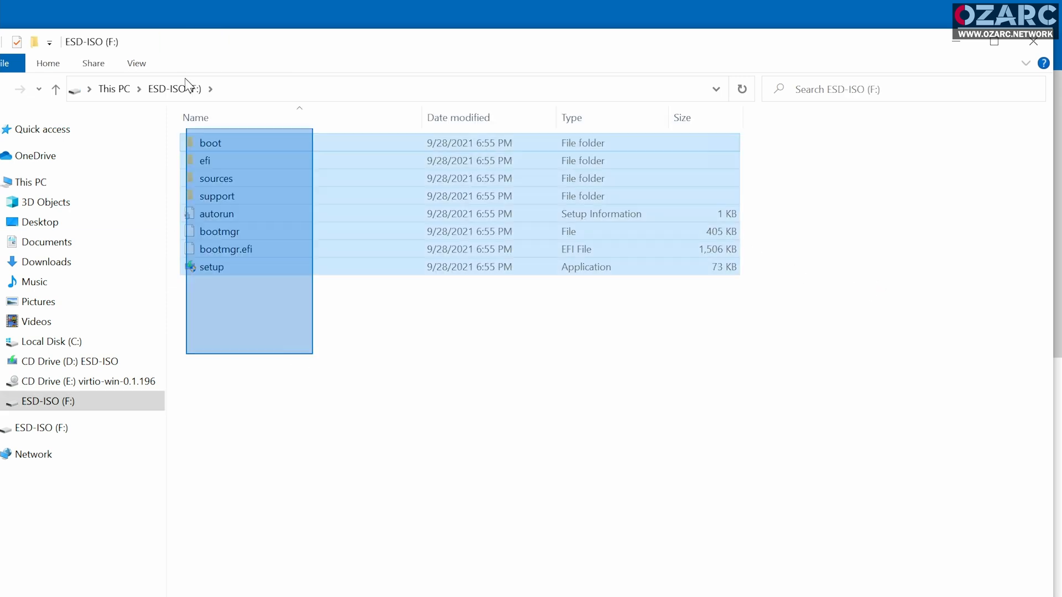
click(279, 419)
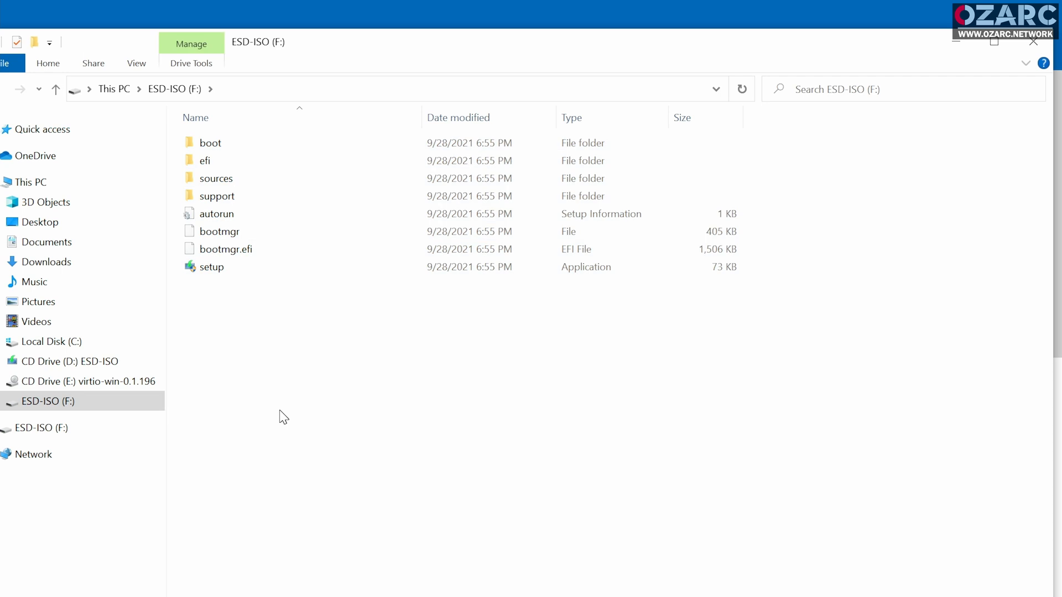